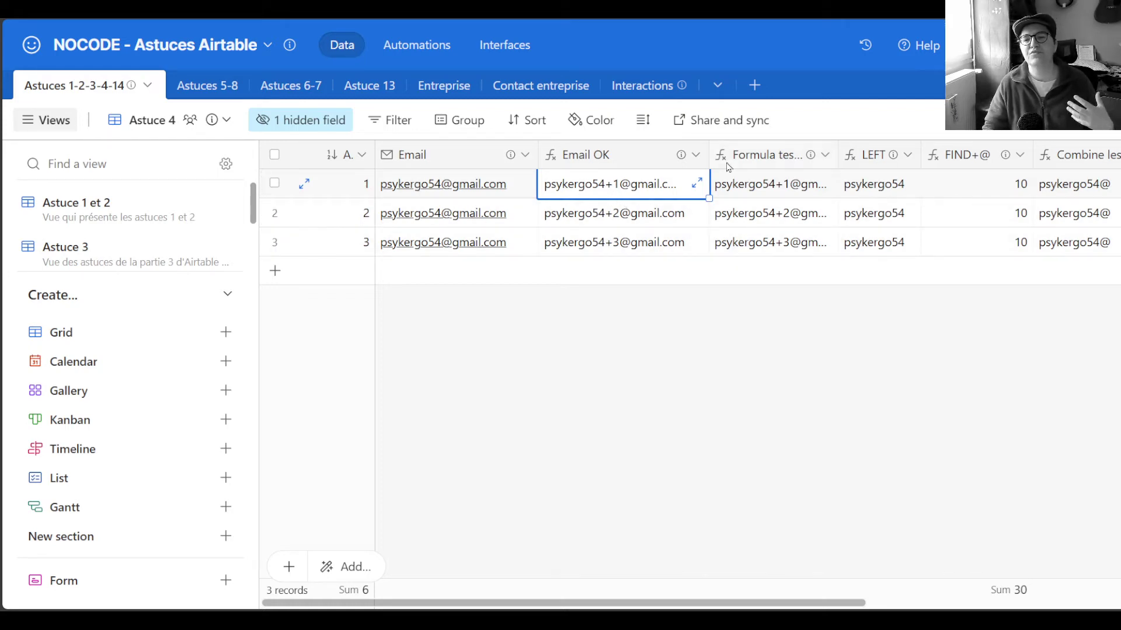
Widen the Airtable Email OK column so rows 1–3 show the full alias addresses
left_click_drag(707, 160, 793, 156)
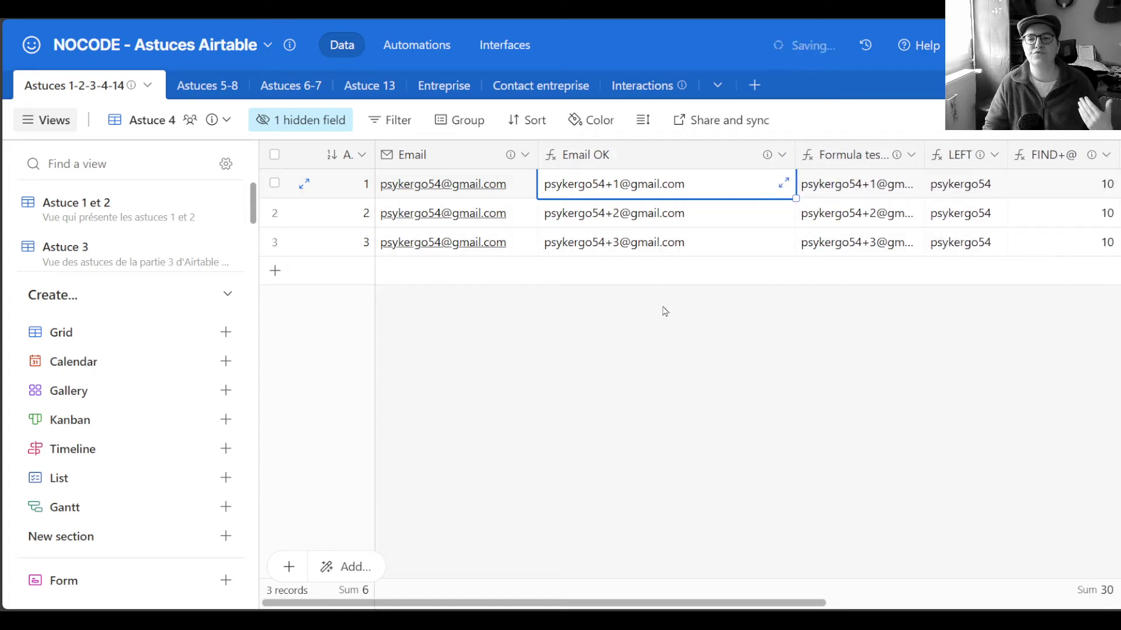
left_click(646, 339)
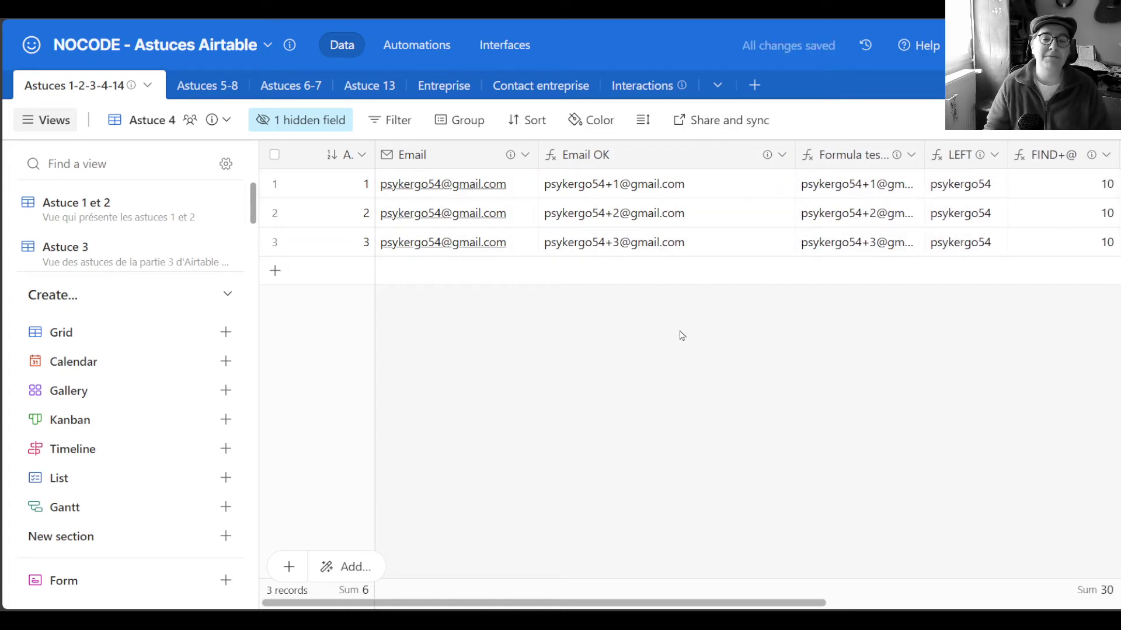
left_click(703, 216)
left_click(708, 242)
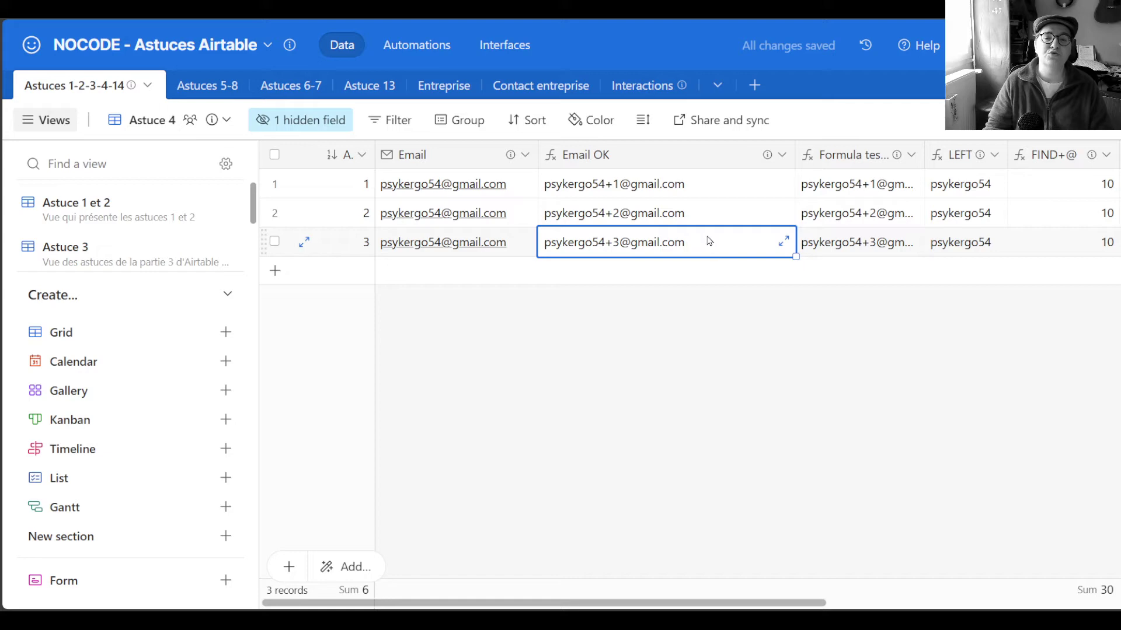
Look at the Automations tab, go back to the data grid, then open the newsletter test message in Gmail
left_click(401, 45)
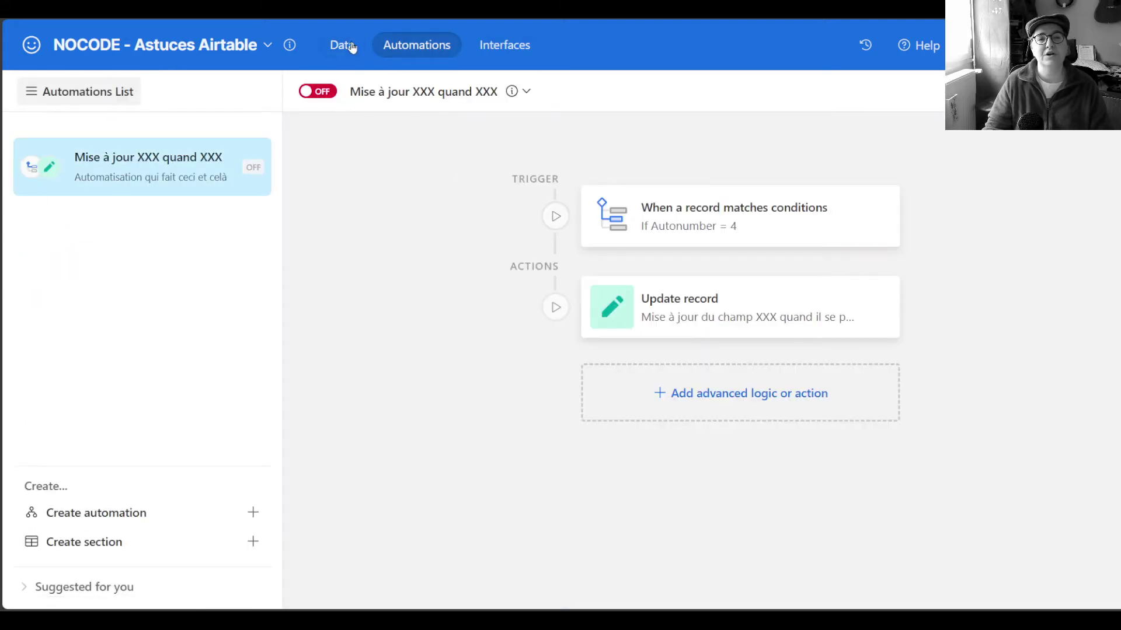
left_click(344, 49)
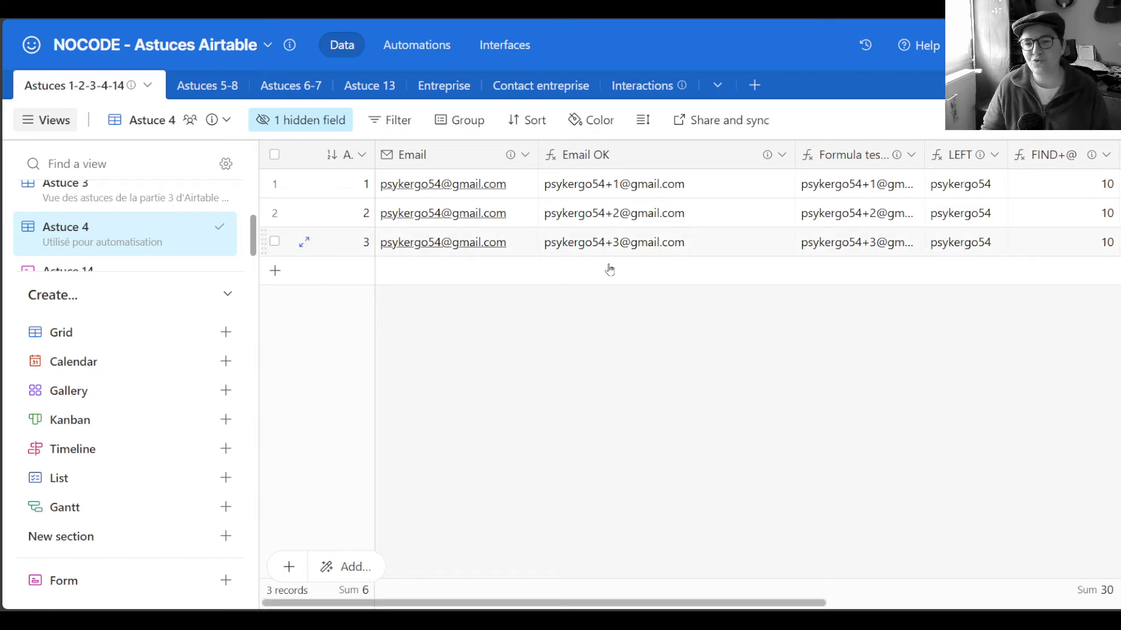
left_click(663, 184)
left_click(661, 214)
left_click(660, 243)
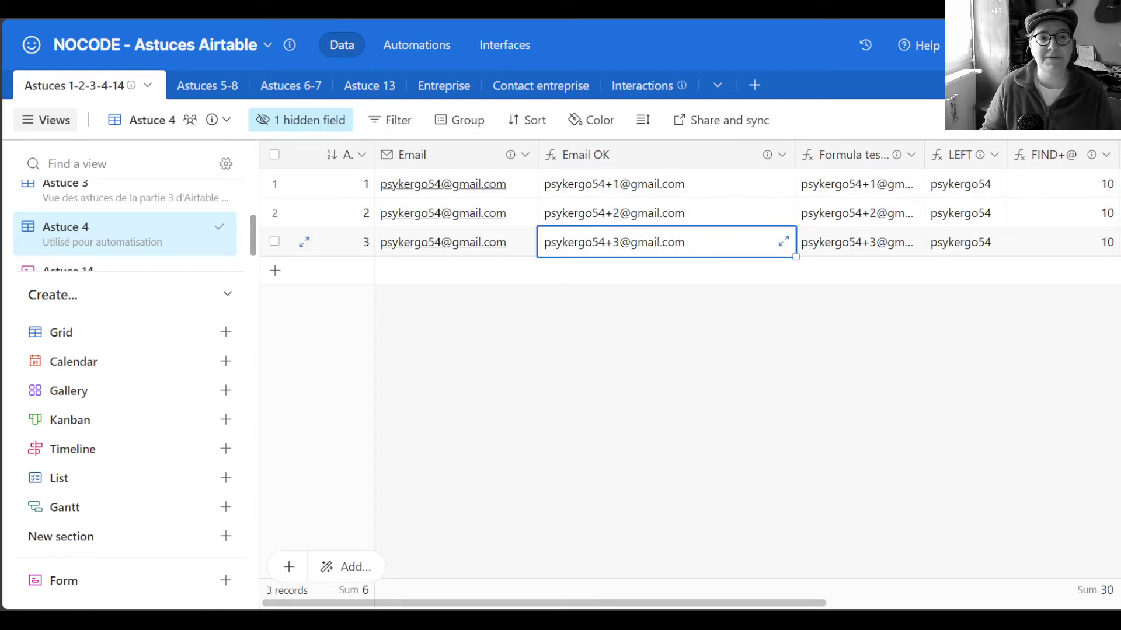
key("ctrl+Tab")
left_click(492, 121)
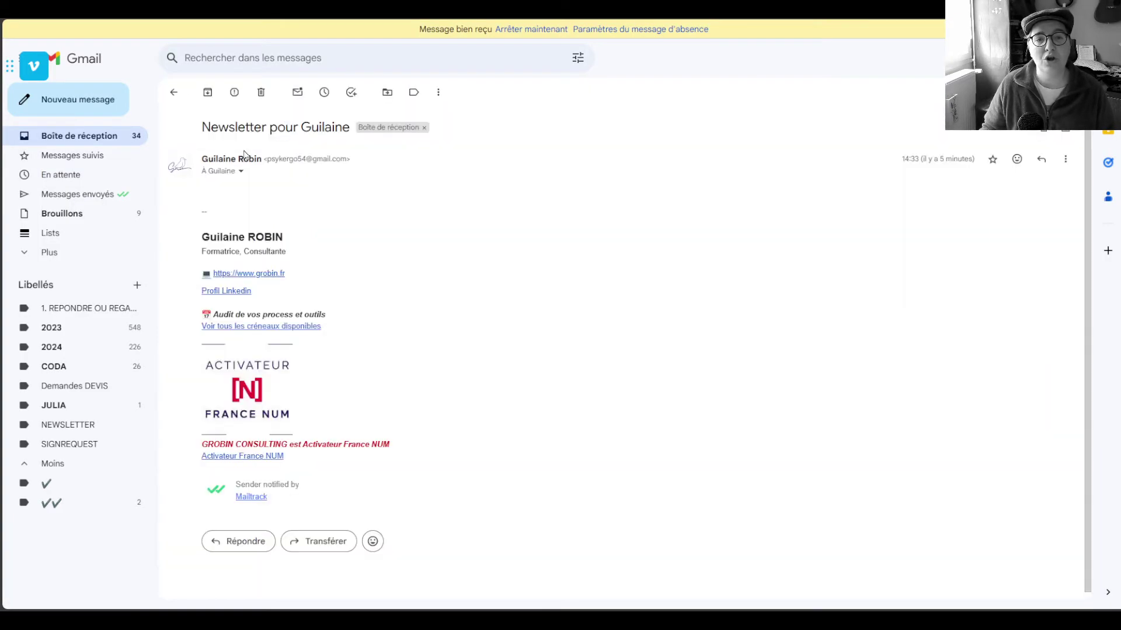
Show the message's recipient details and highlight the +news alias it was sent to
left_click(241, 171)
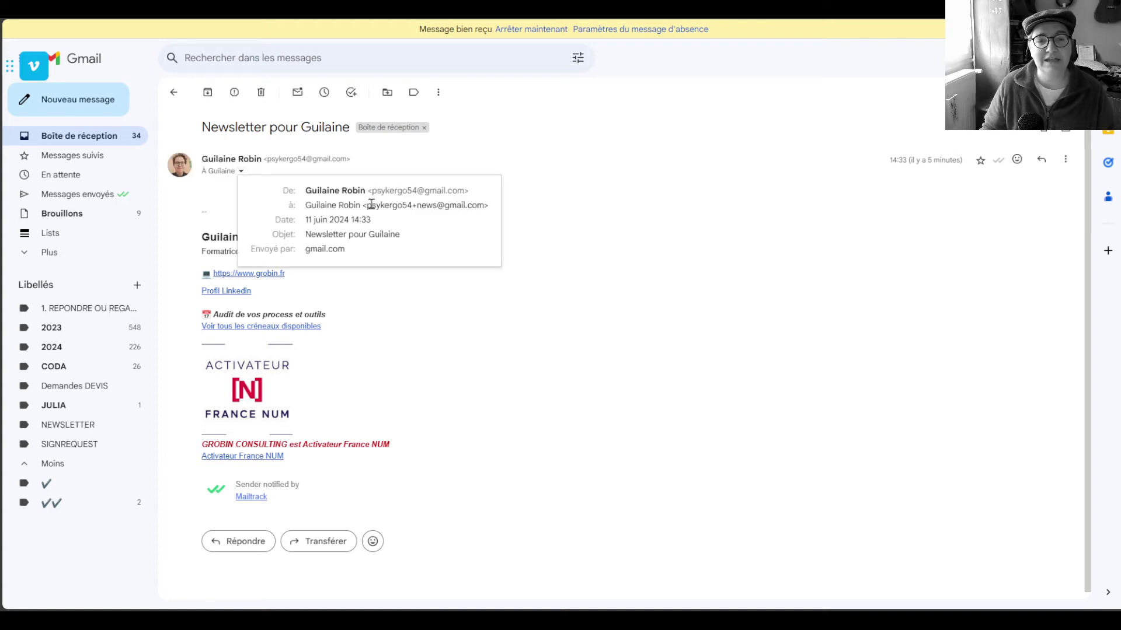
left_click_drag(369, 209, 488, 206)
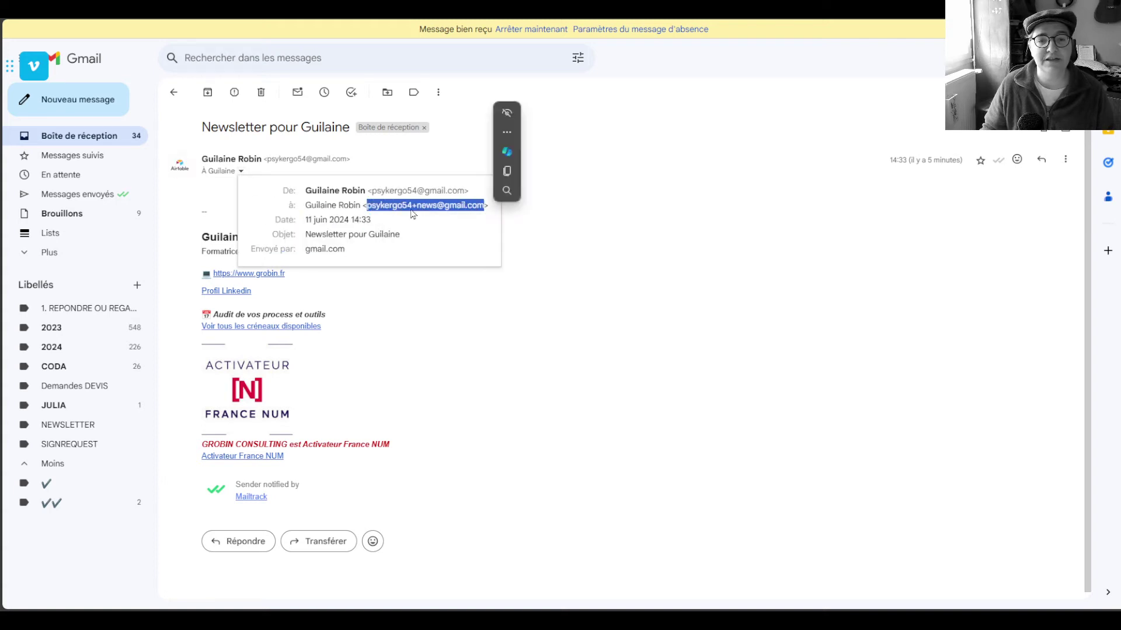
left_click(604, 251)
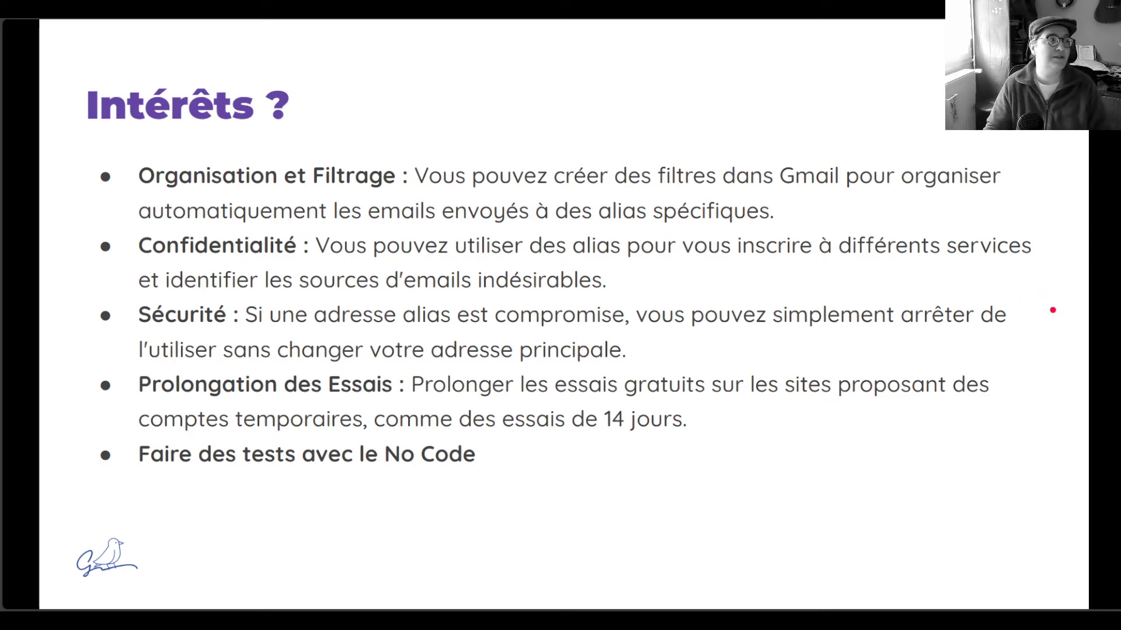
Advance past the filters slide to the Démo slide, then return to the Gmail message
key("Right")
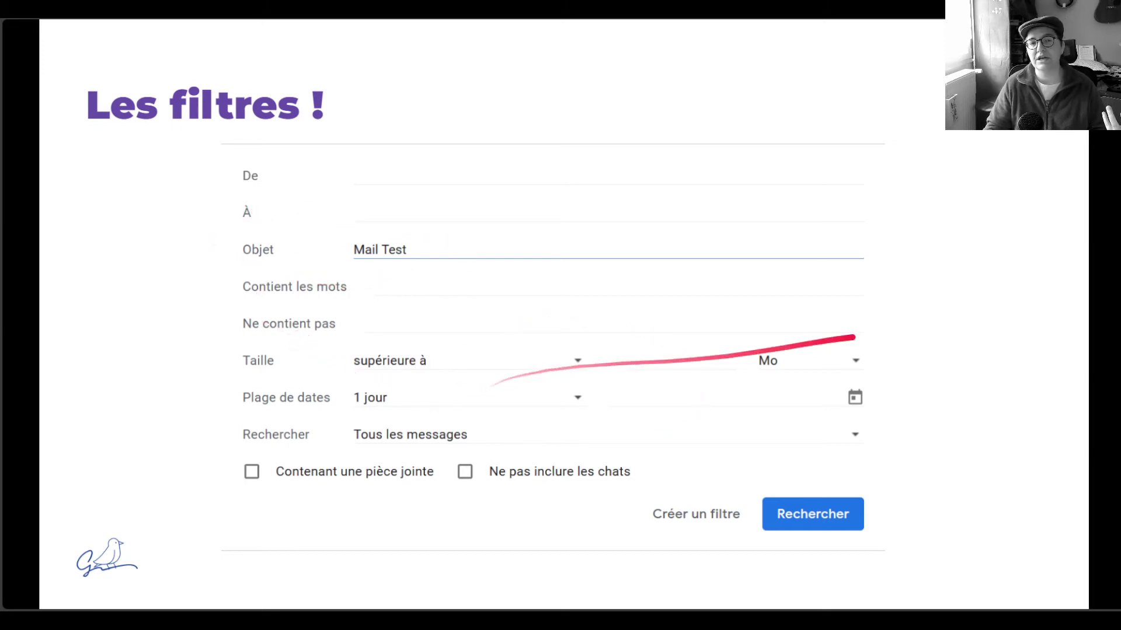
key("Right")
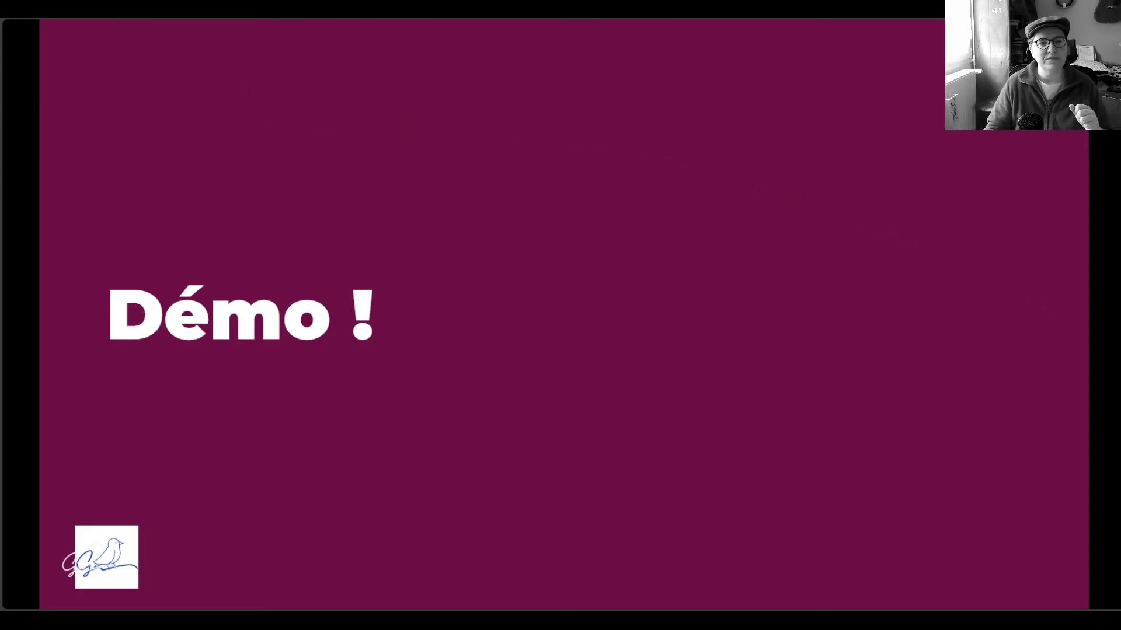
left_click(134, 10)
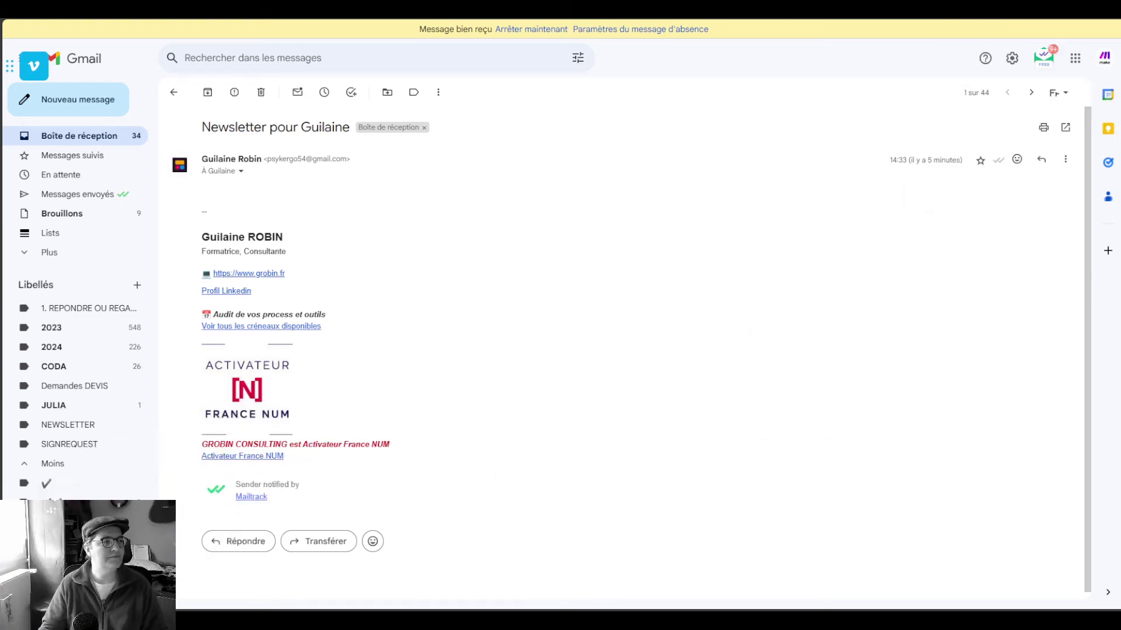
Review the Libellés settings page, then go back to the inbox list
left_click(1013, 60)
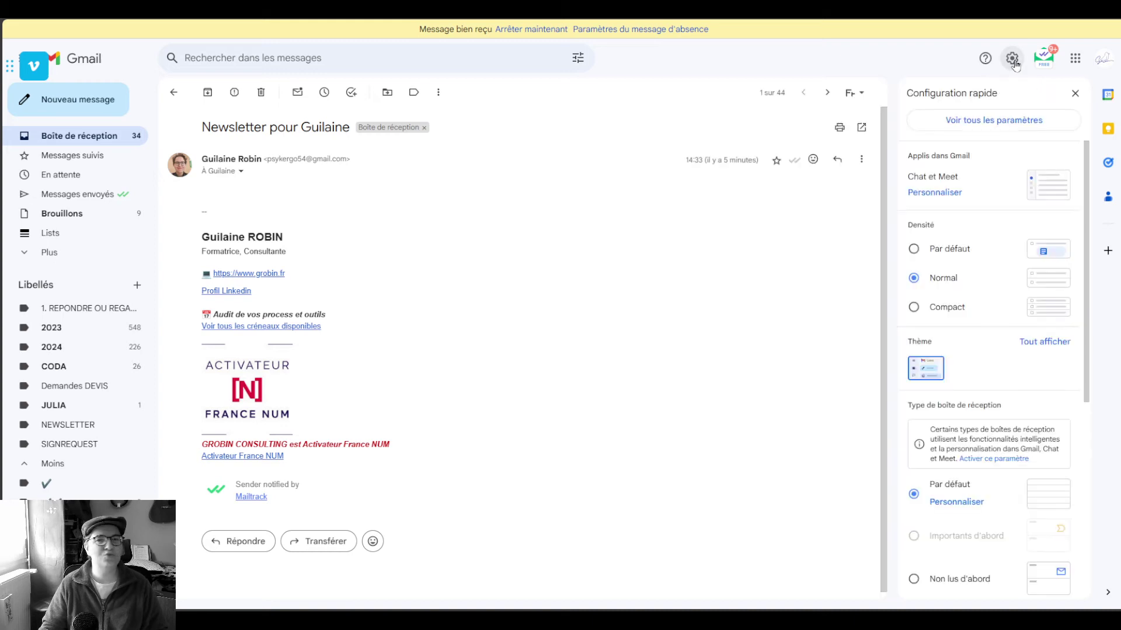
left_click(994, 120)
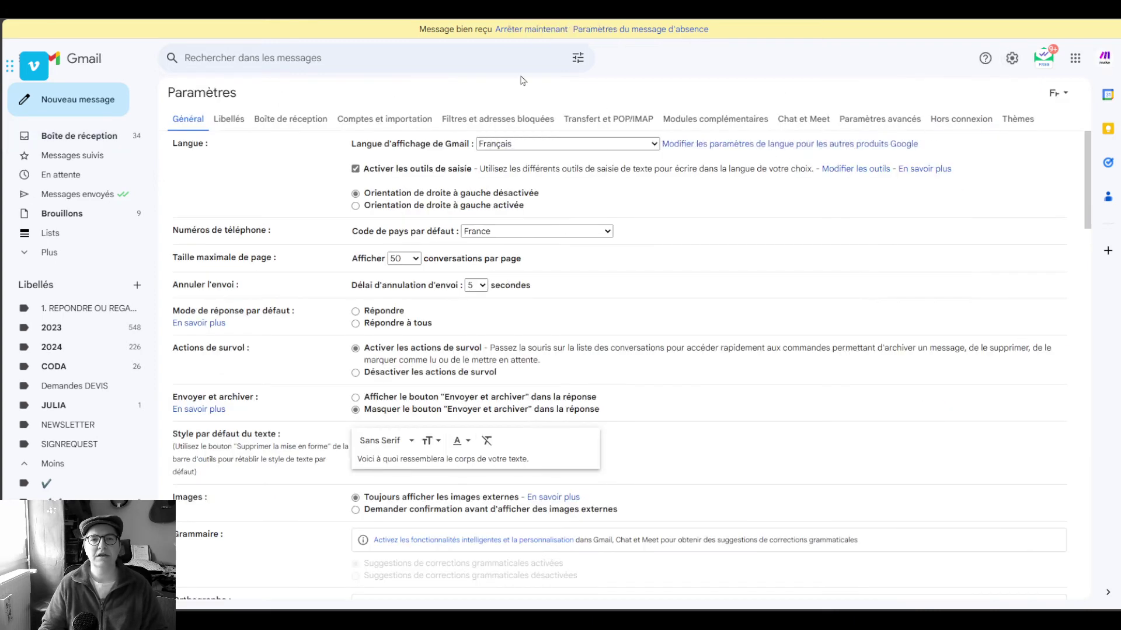
left_click(229, 119)
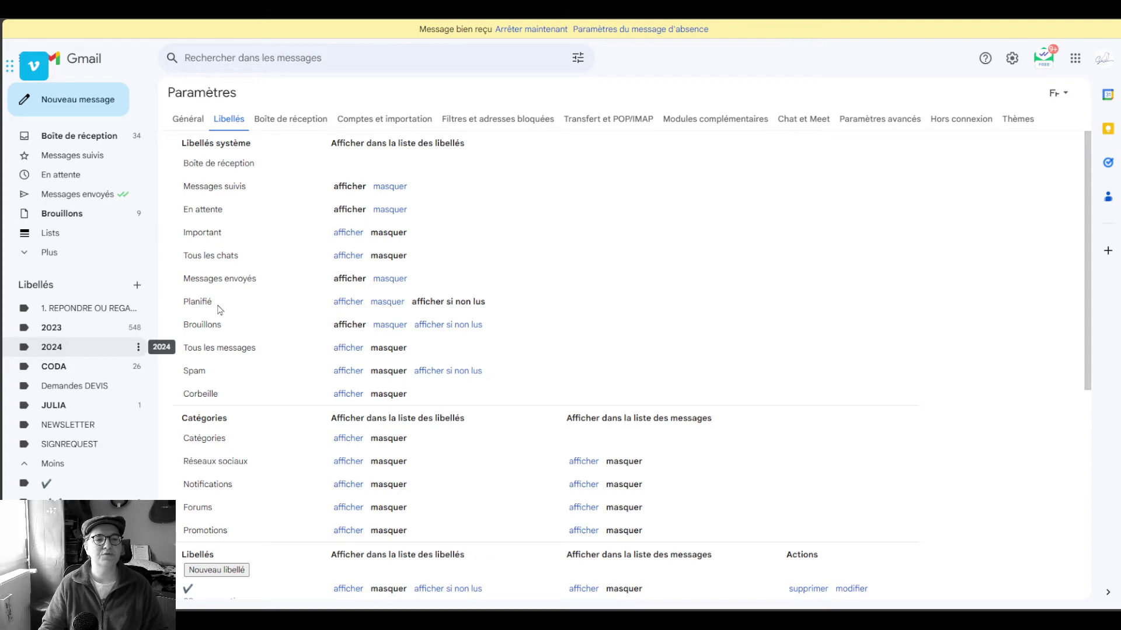
left_click(76, 135)
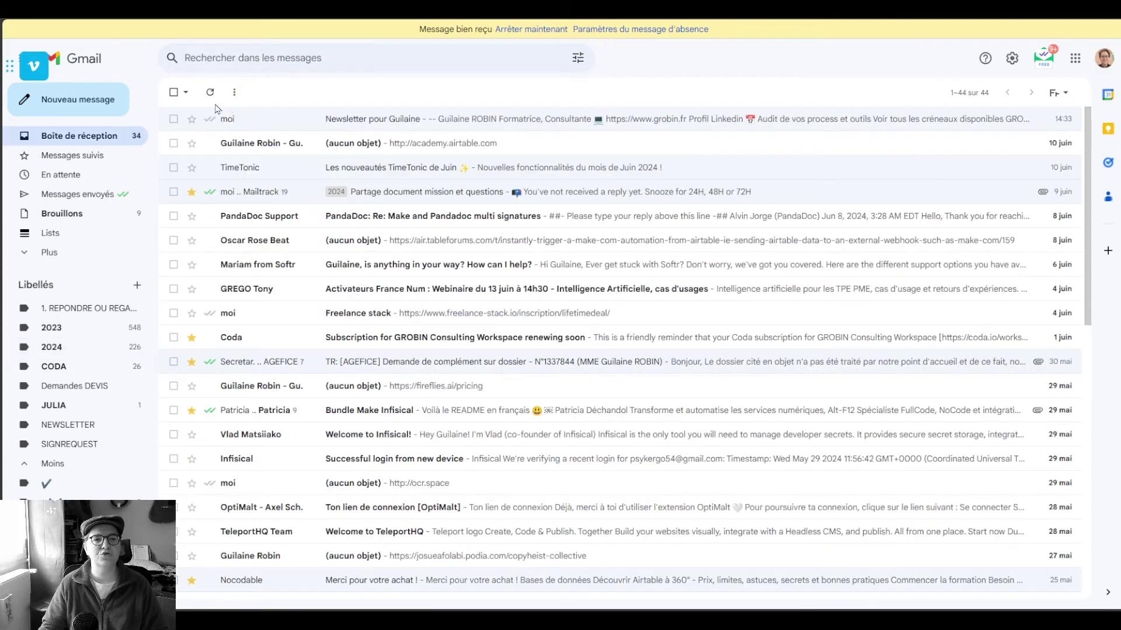
Apply the NEWSLETTER label to the newsletter test email
left_click(515, 119)
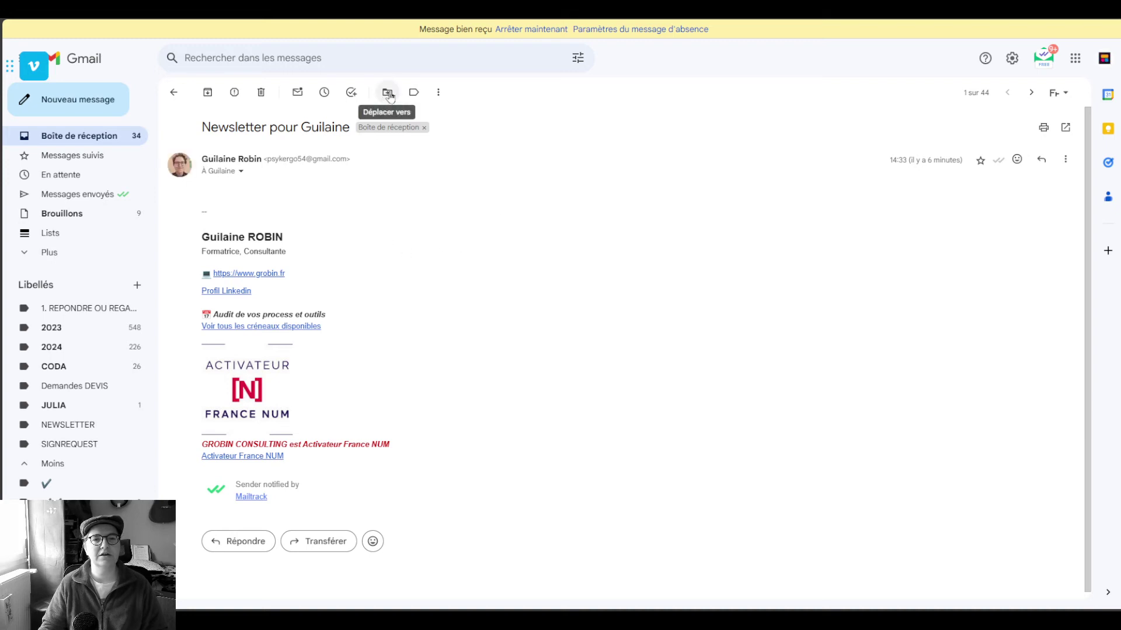
left_click(414, 93)
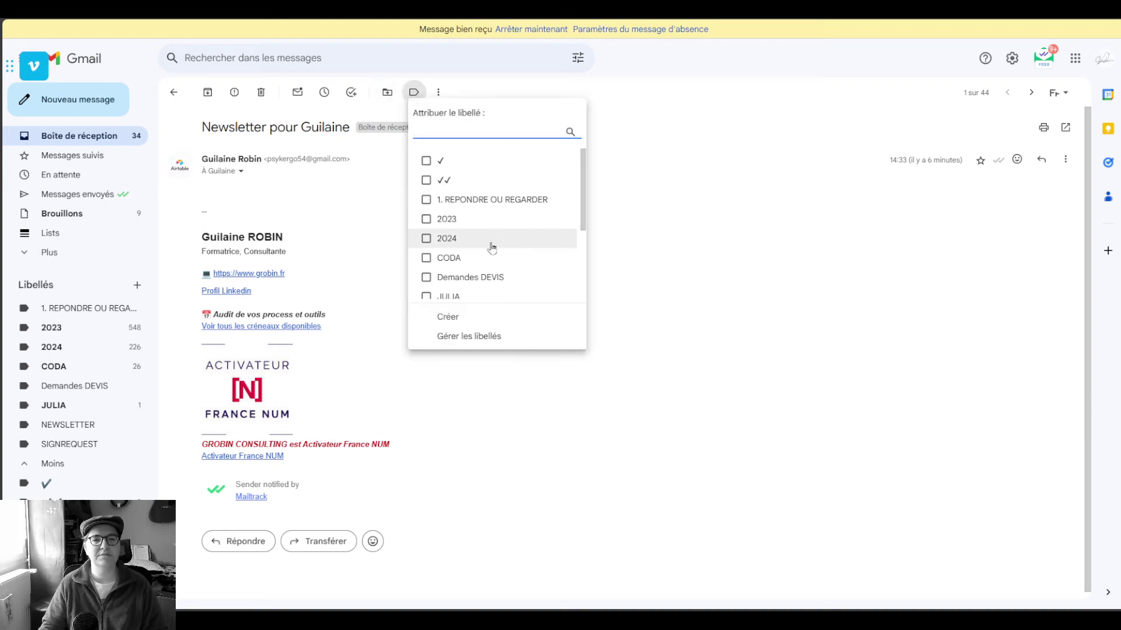
scroll(493, 247, "down", 3)
left_click(450, 194)
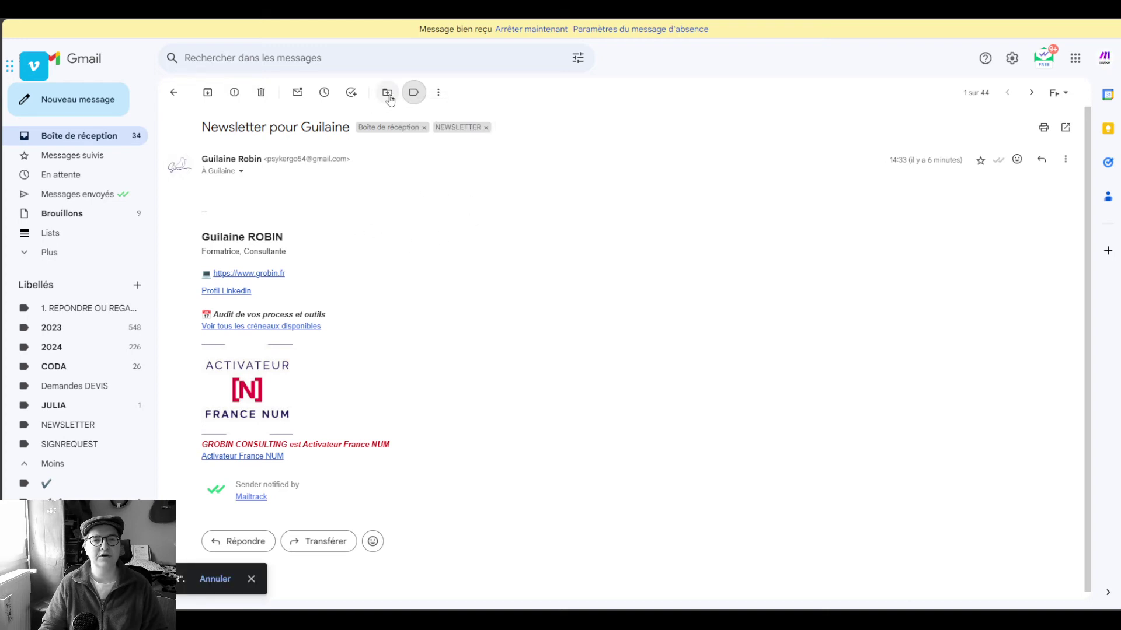
Archive the labelled test email from the inbox and view the NEWSLETTER label's messages
left_click(101, 139)
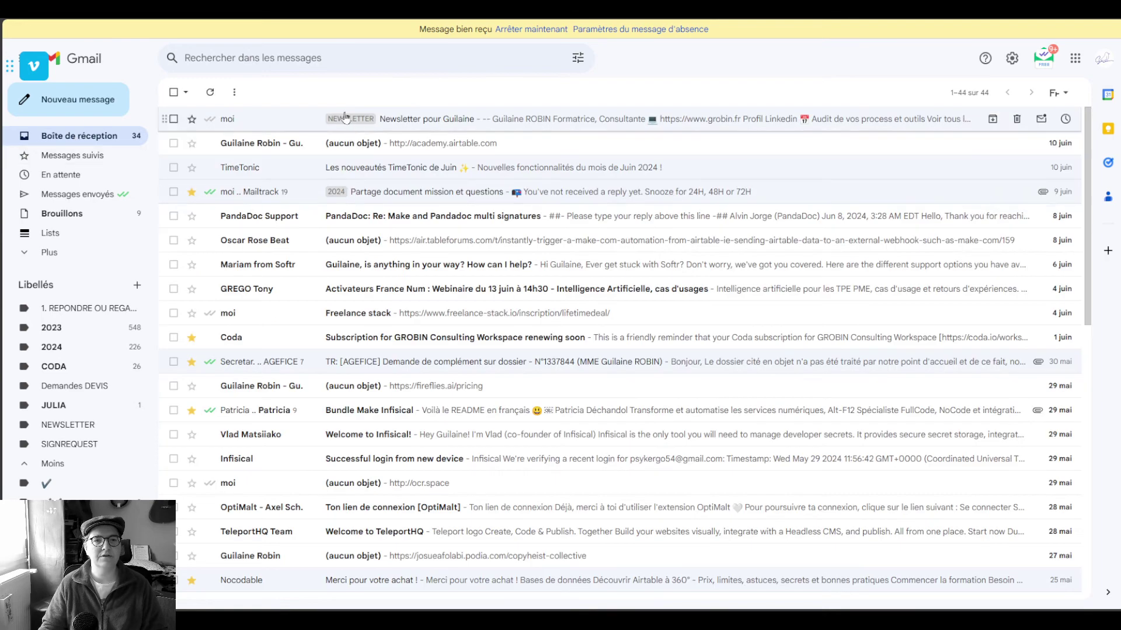
mouse_move(995, 127)
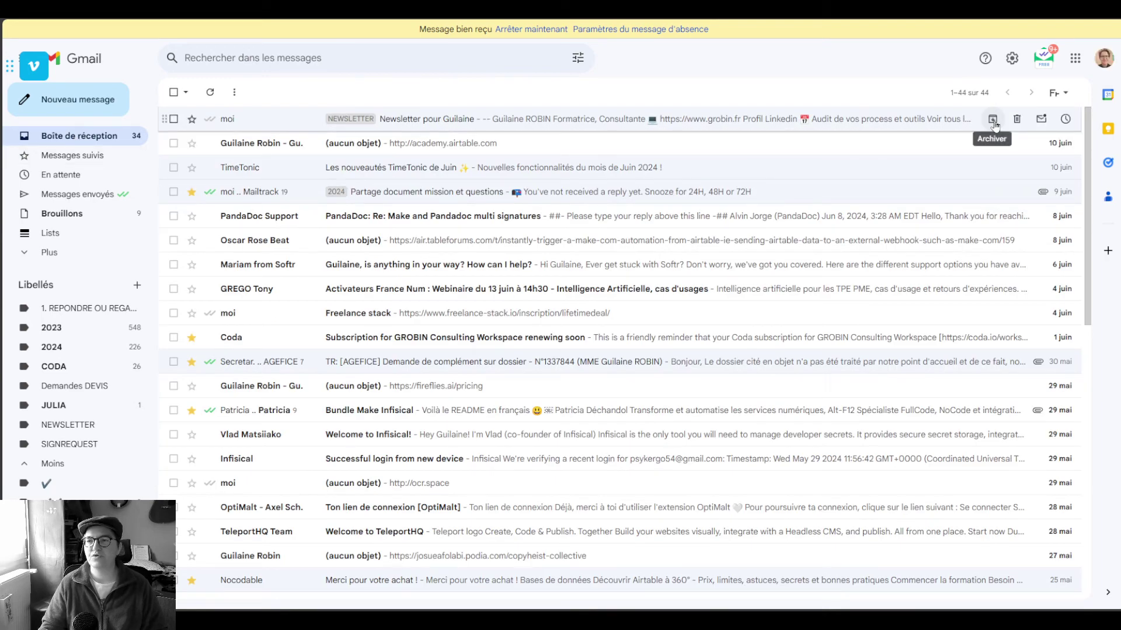
left_click(993, 119)
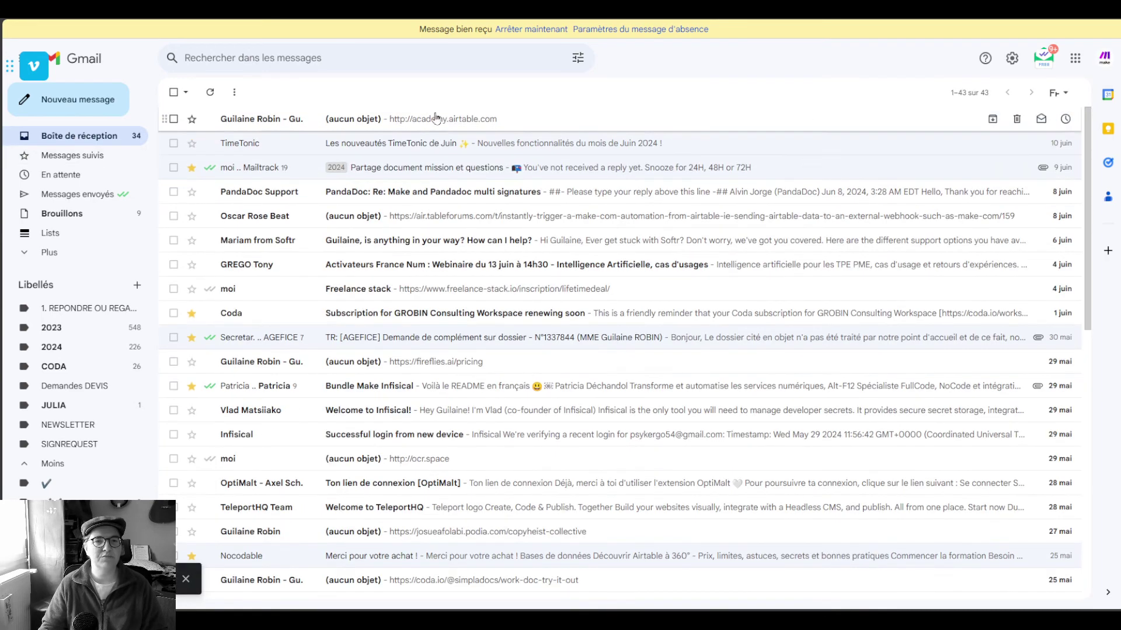
left_click(70, 425)
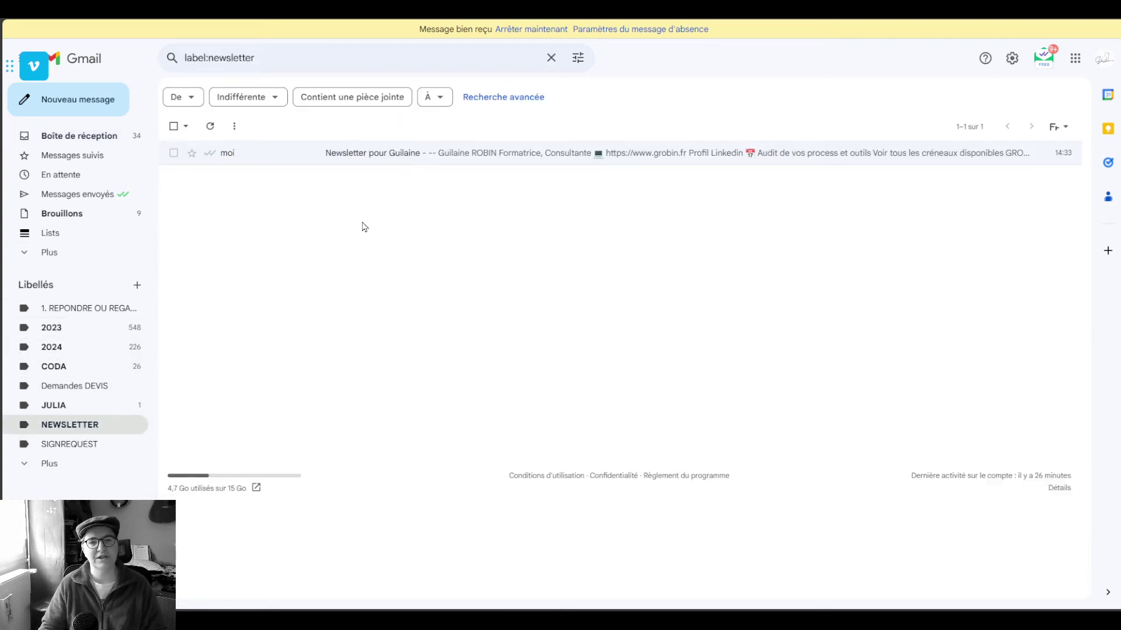
Switch between the inbox and the NEWSLETTER label, then open Gmail's mail settings
left_click(117, 136)
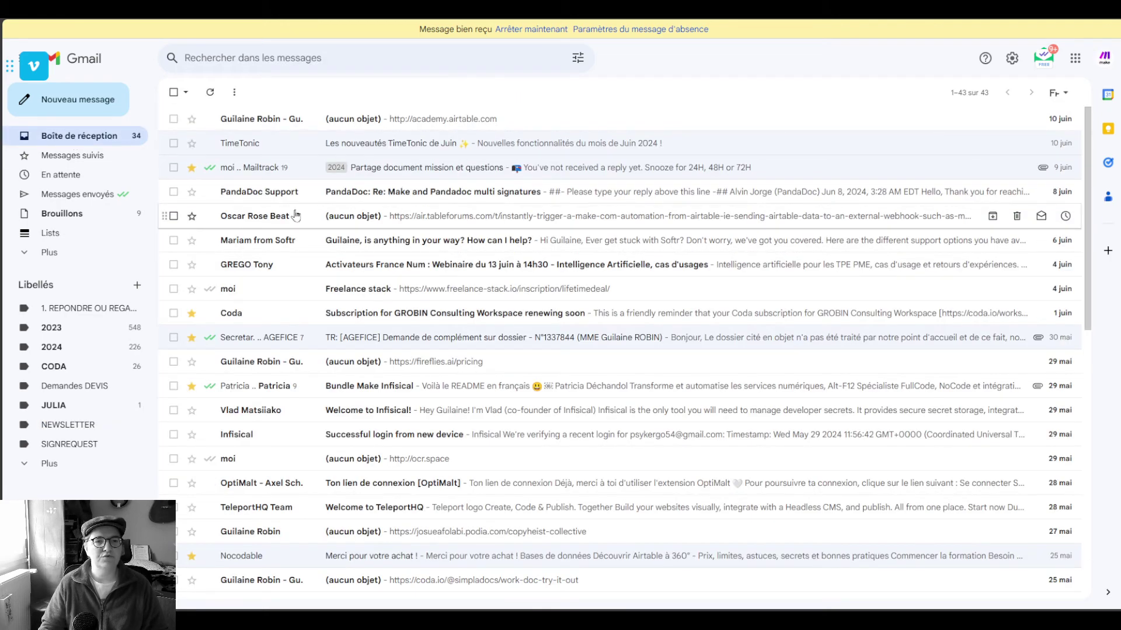
left_click(76, 425)
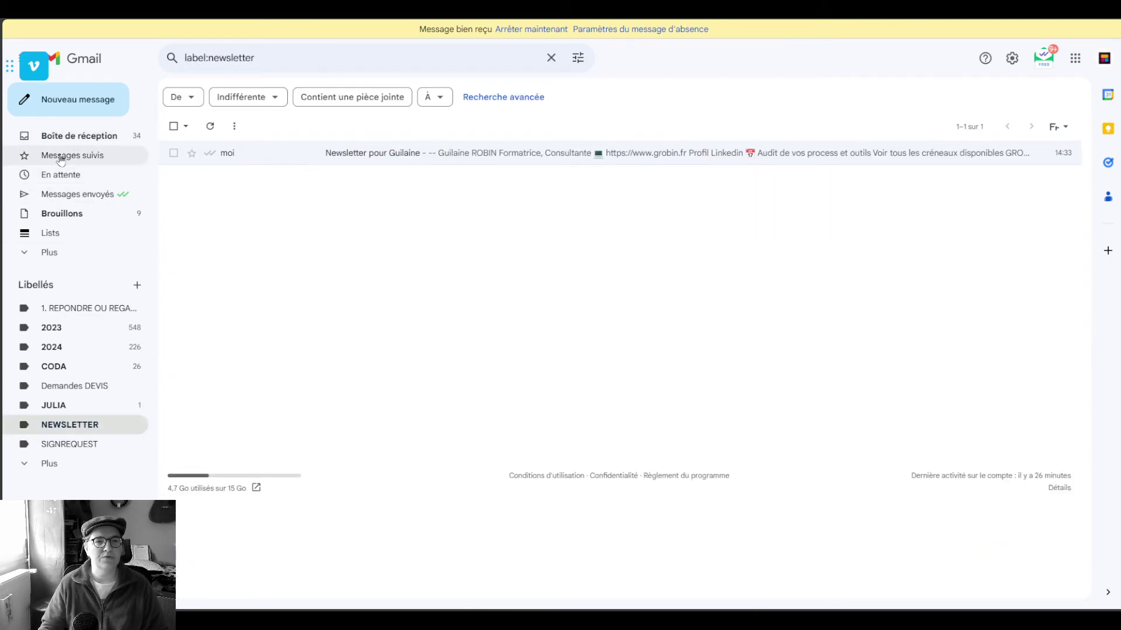
left_click(64, 135)
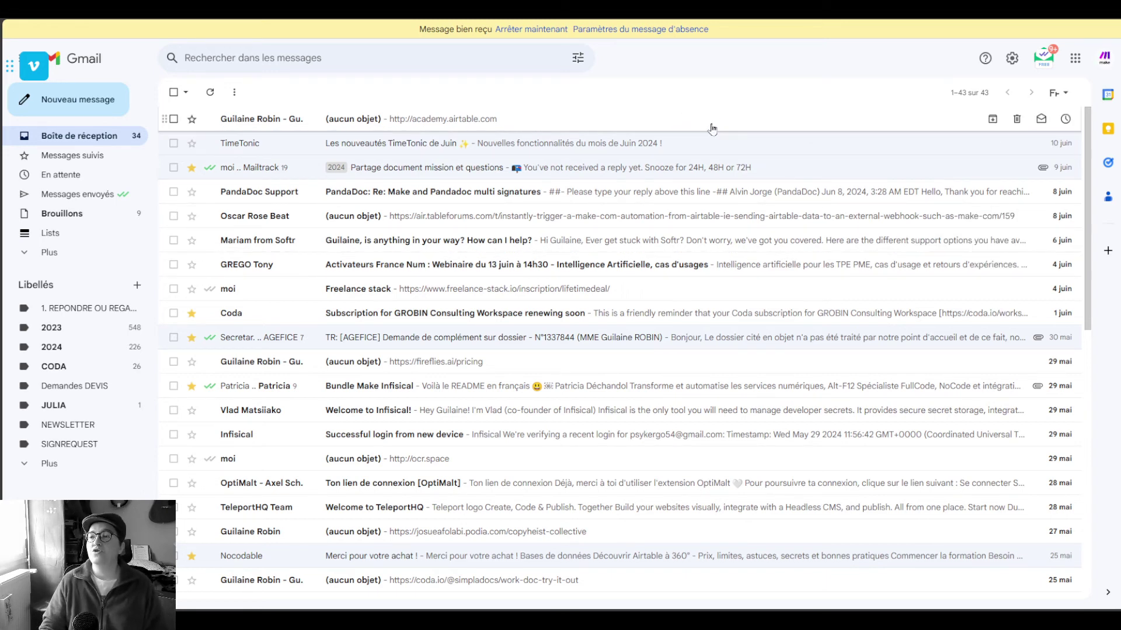
left_click(1012, 58)
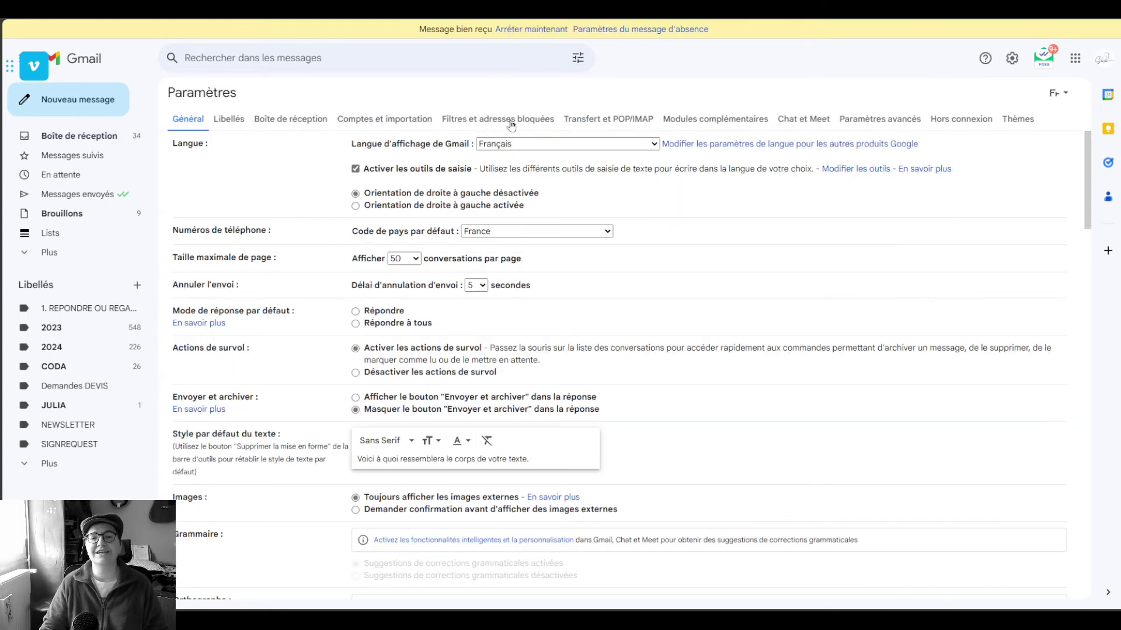
Check the existing filters under Filtres et adresses bloquées, cancel a new filter, and return to the inbox
left_click(511, 120)
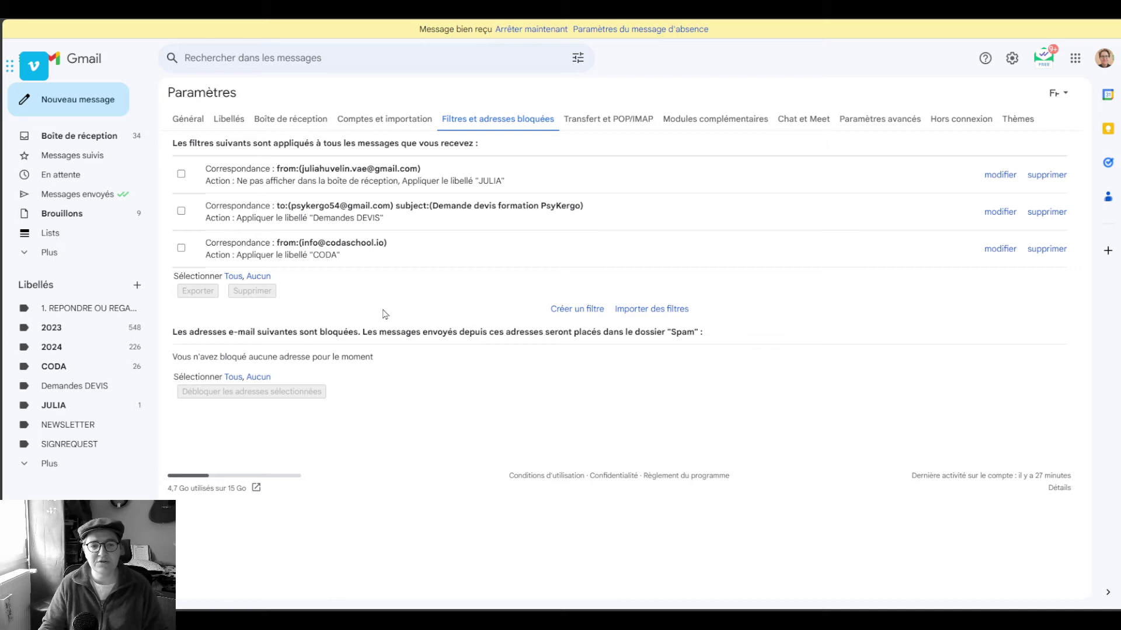
left_click(574, 313)
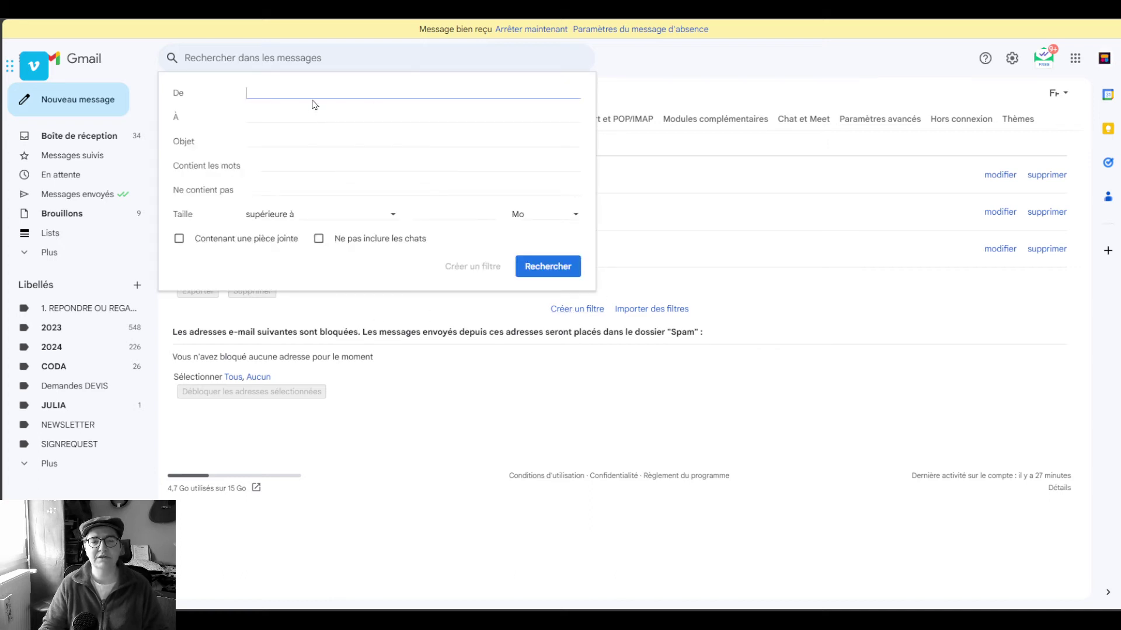
left_click(638, 92)
left_click(78, 135)
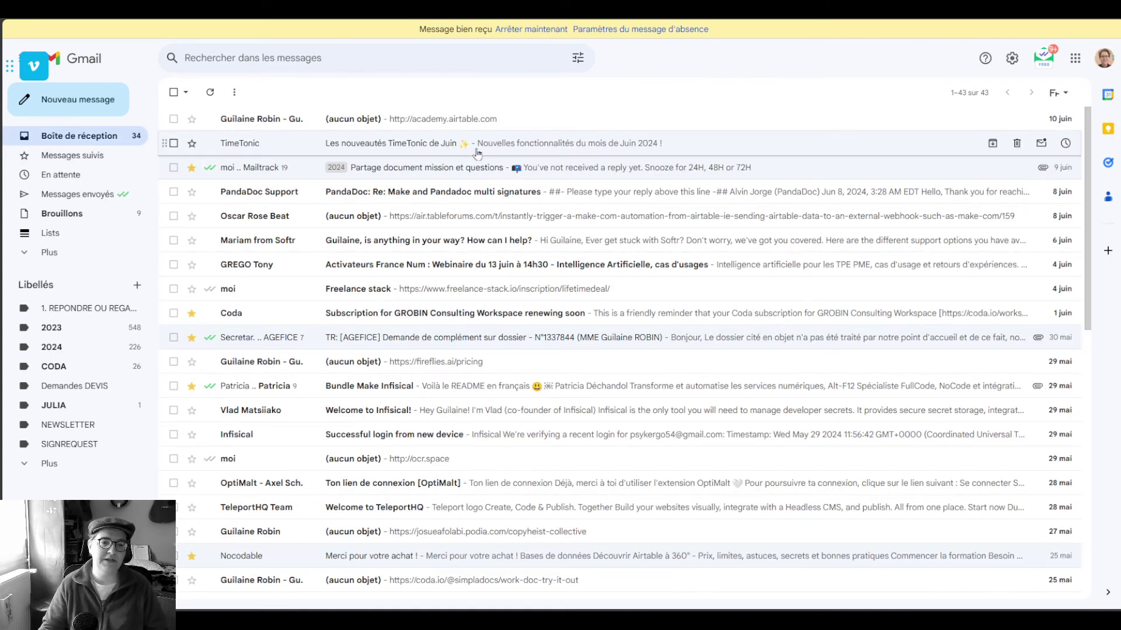
Open and close the advanced search, then open the test message in the NEWSLETTER label
left_click(577, 60)
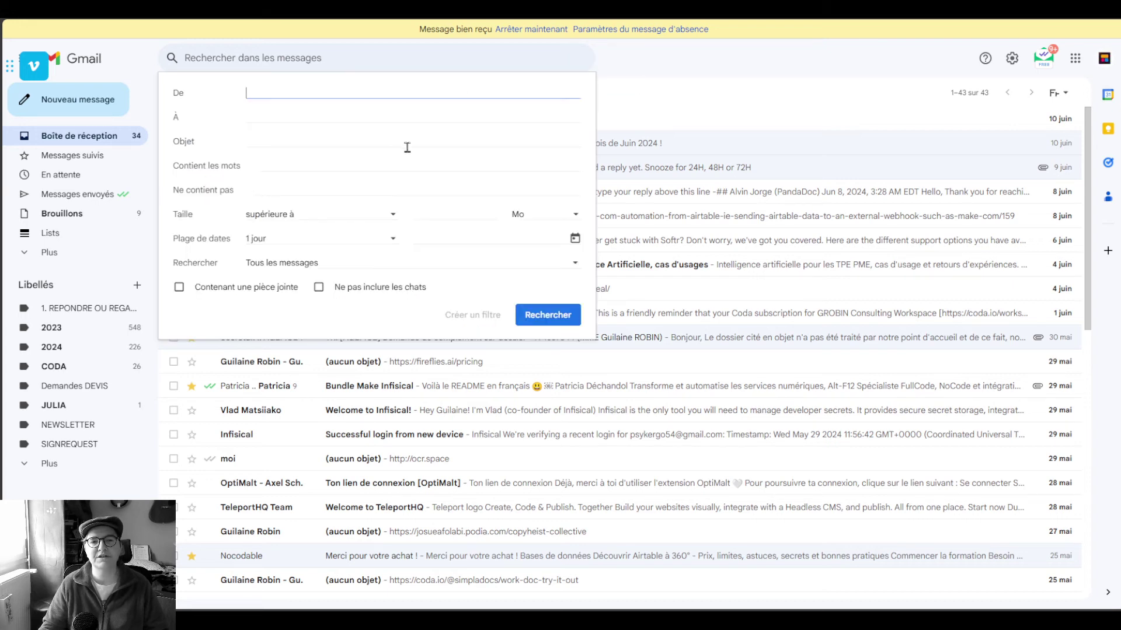
left_click(668, 92)
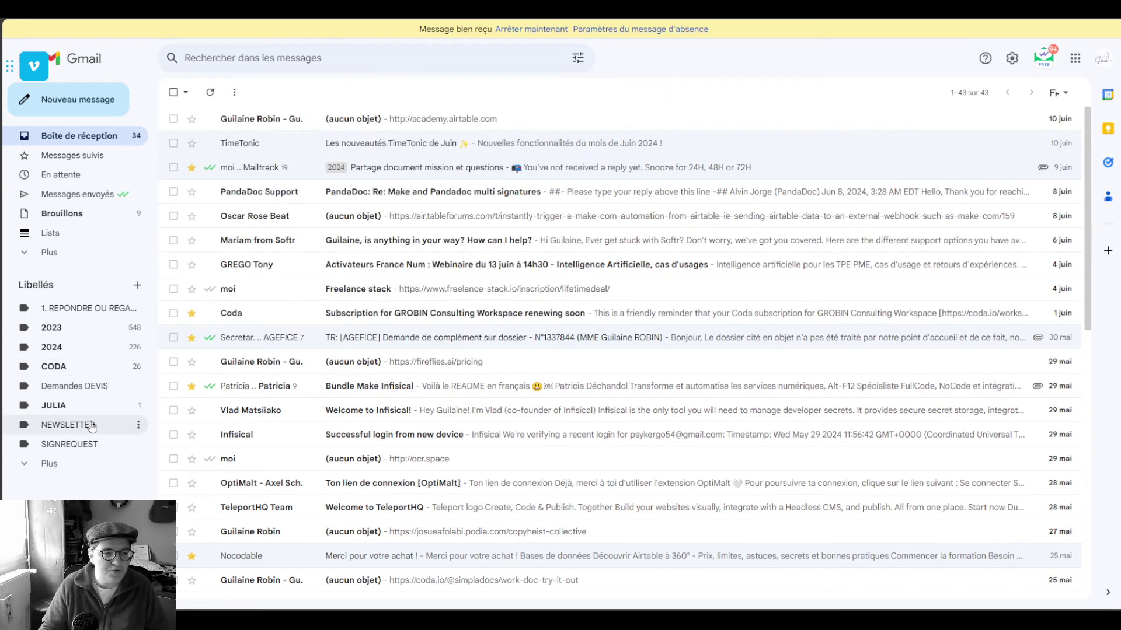
left_click(87, 424)
left_click(354, 164)
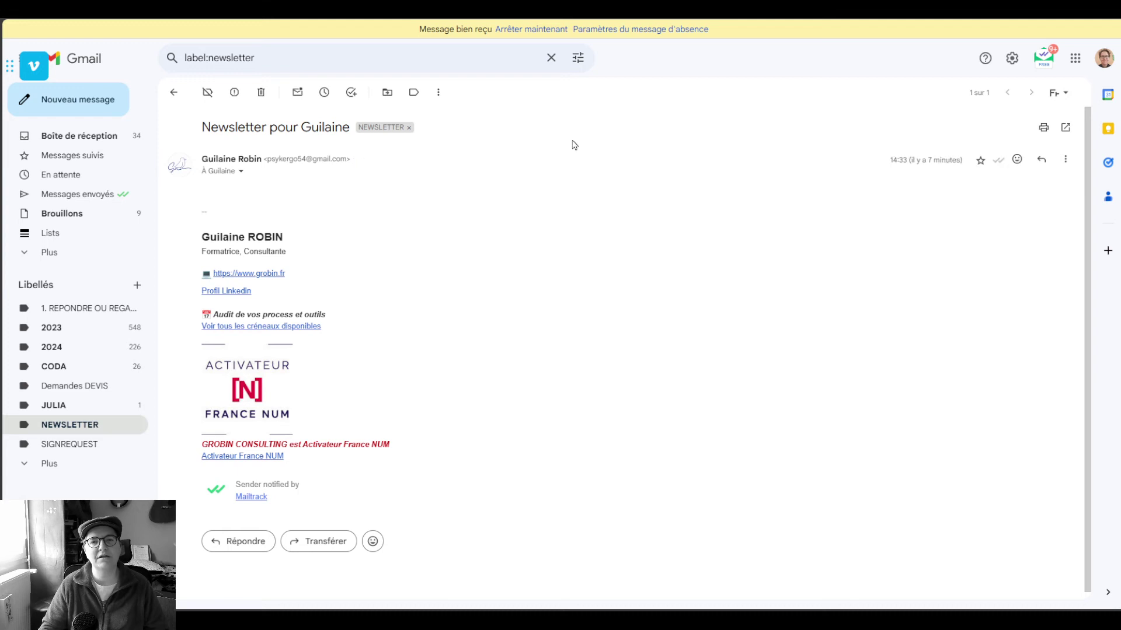
Browse the advanced search label options, go back to the inbox, and reopen the search criteria
left_click(578, 57)
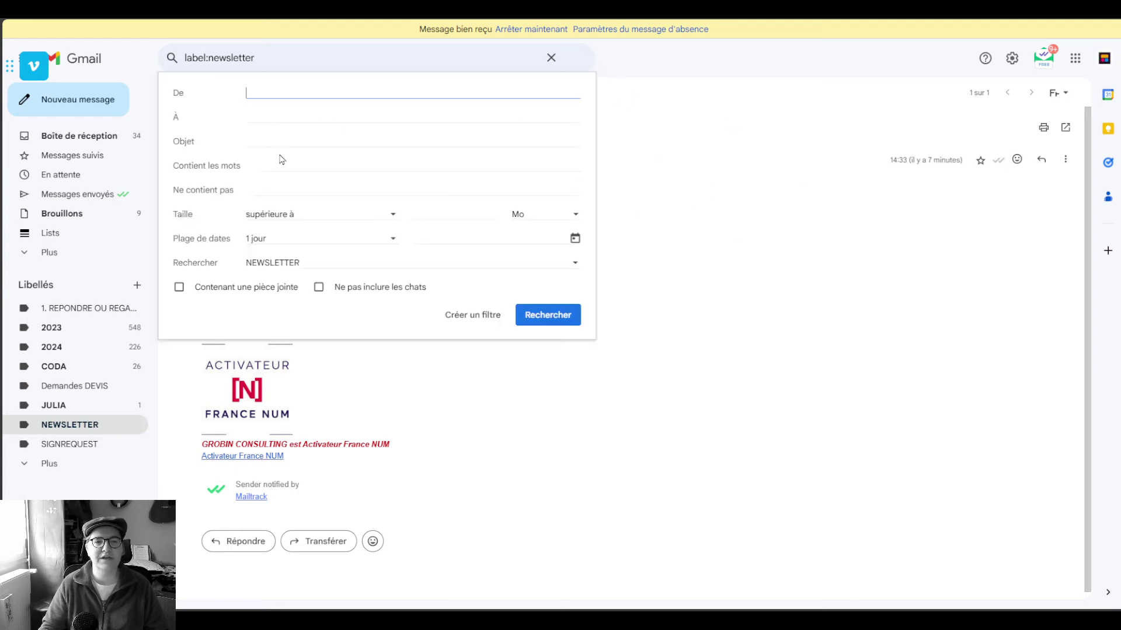
left_click(273, 264)
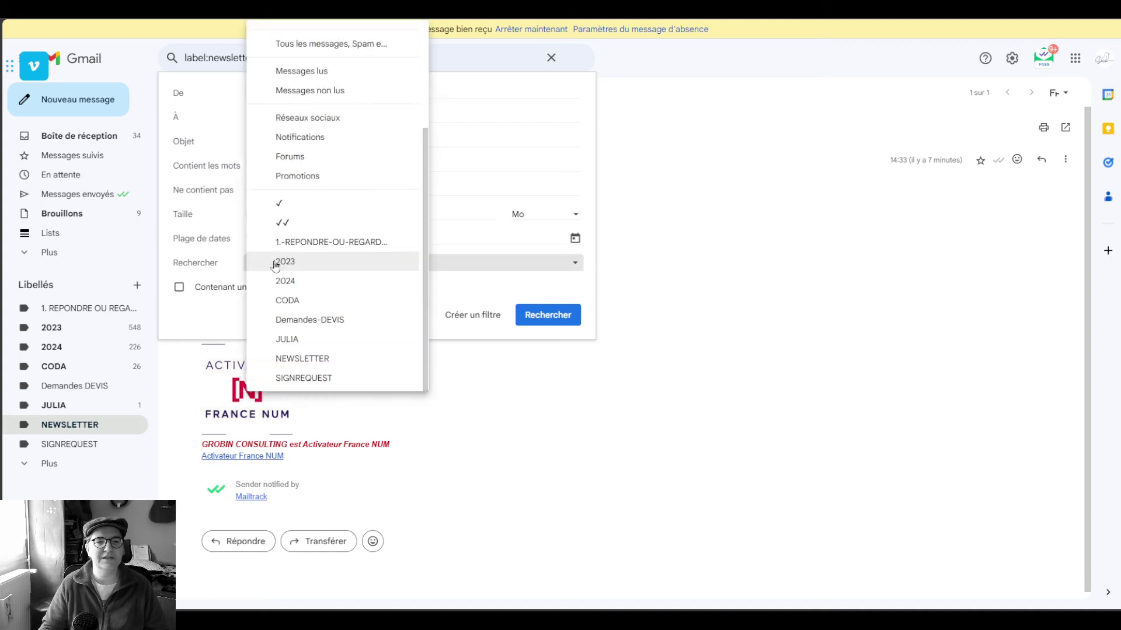
left_click(207, 260)
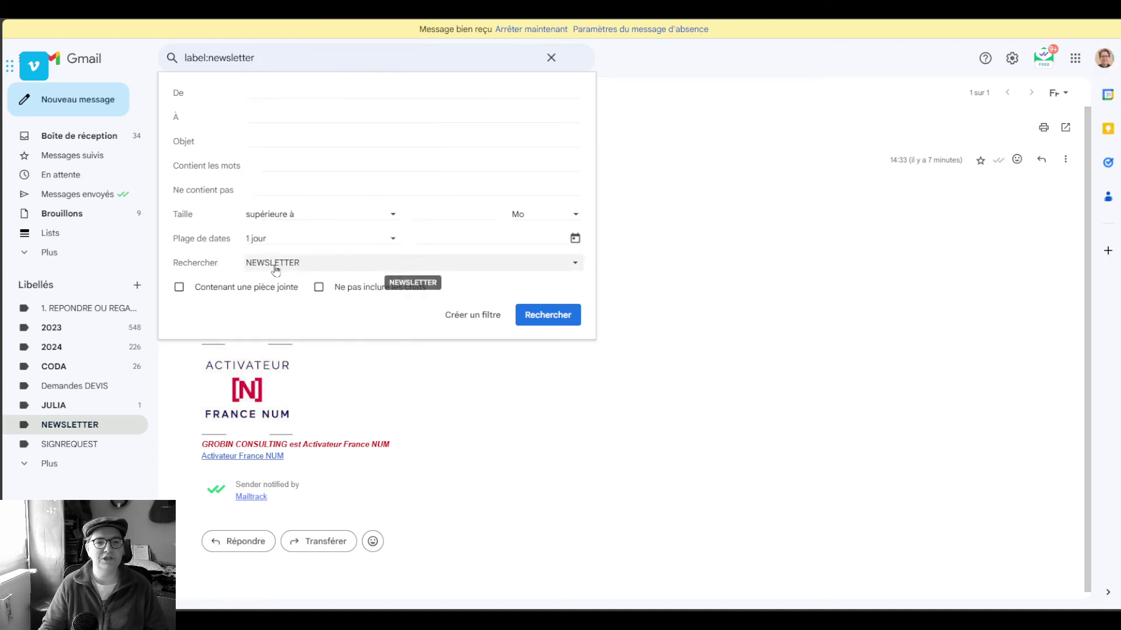
left_click(708, 292)
left_click(88, 140)
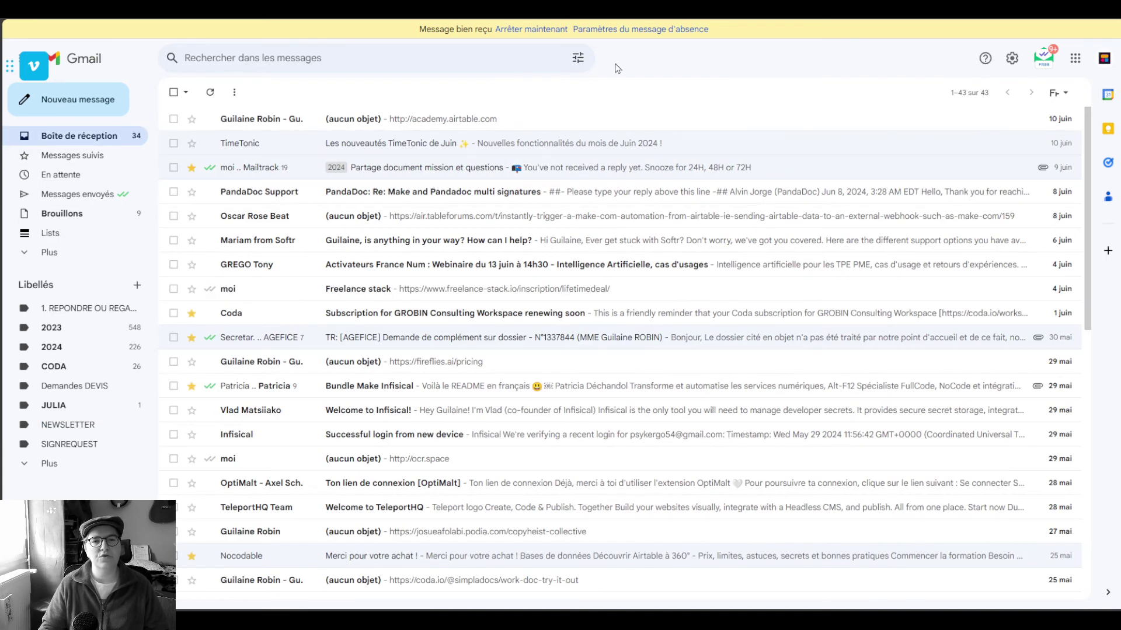
left_click(578, 57)
Set the account's +news alias as the À criterion and create a filter from it
left_click(261, 117)
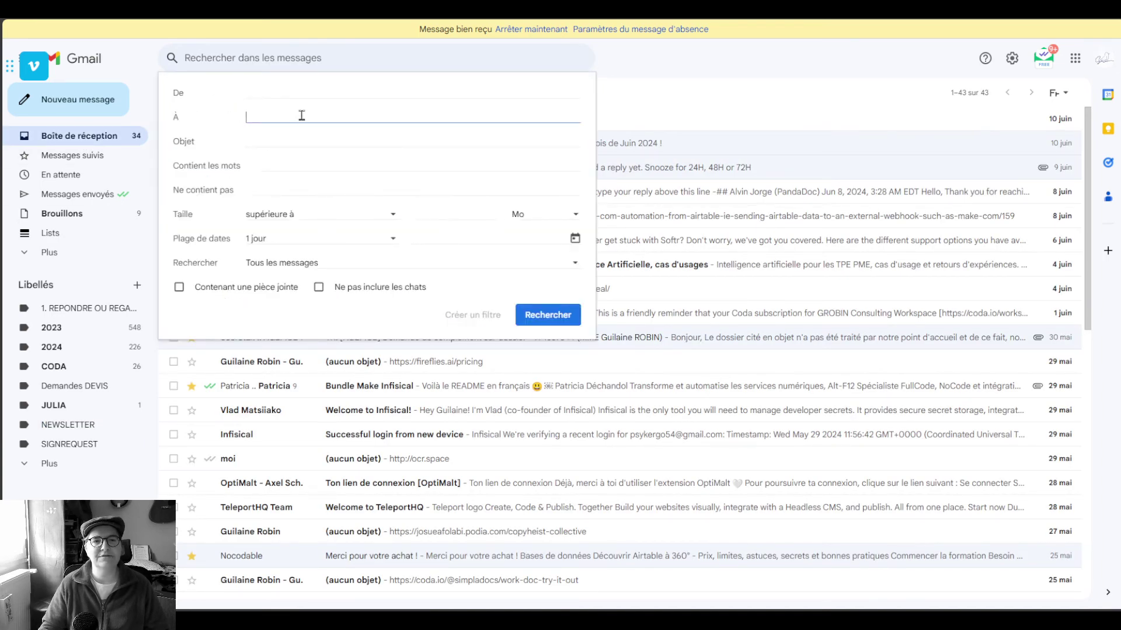
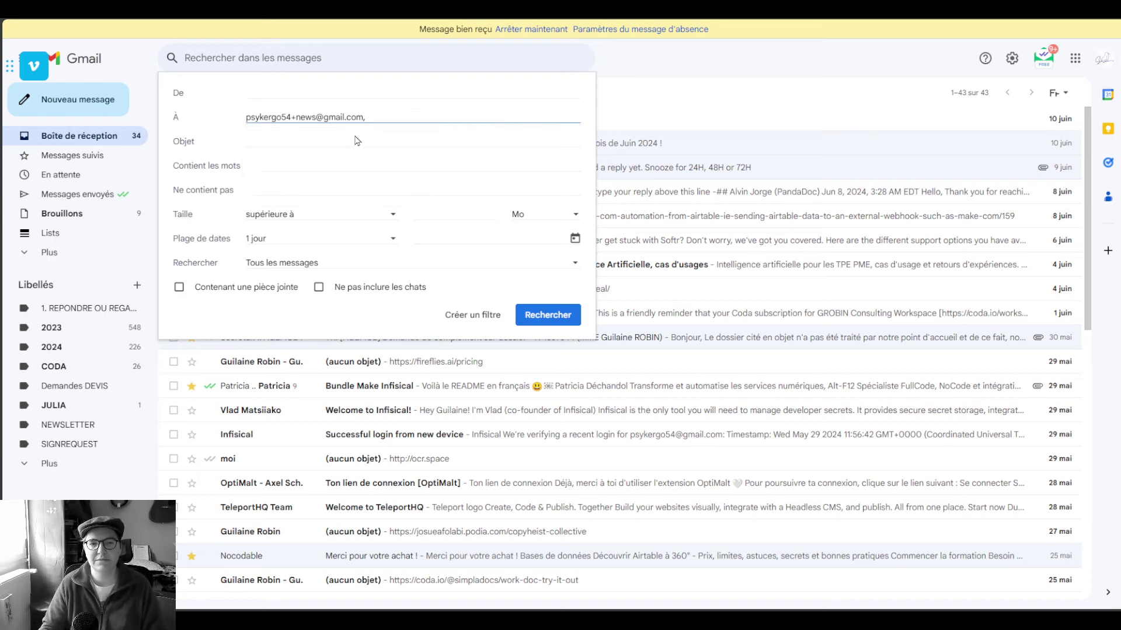
left_click(481, 321)
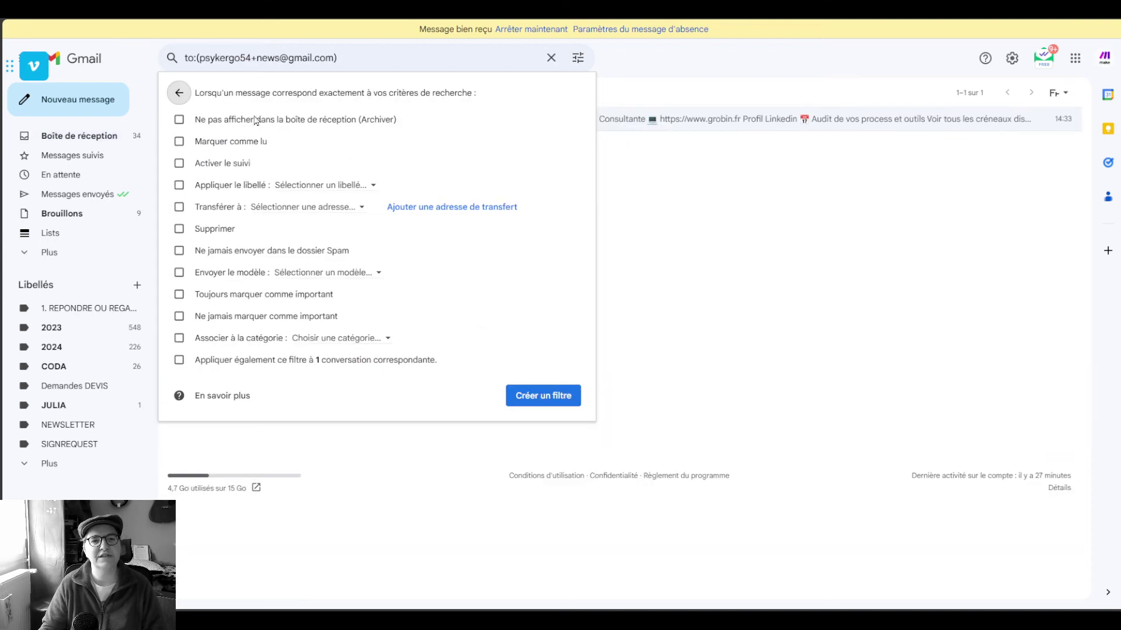
Make matching mail skip the inbox and get the NEWSLETTER label
left_click(180, 119)
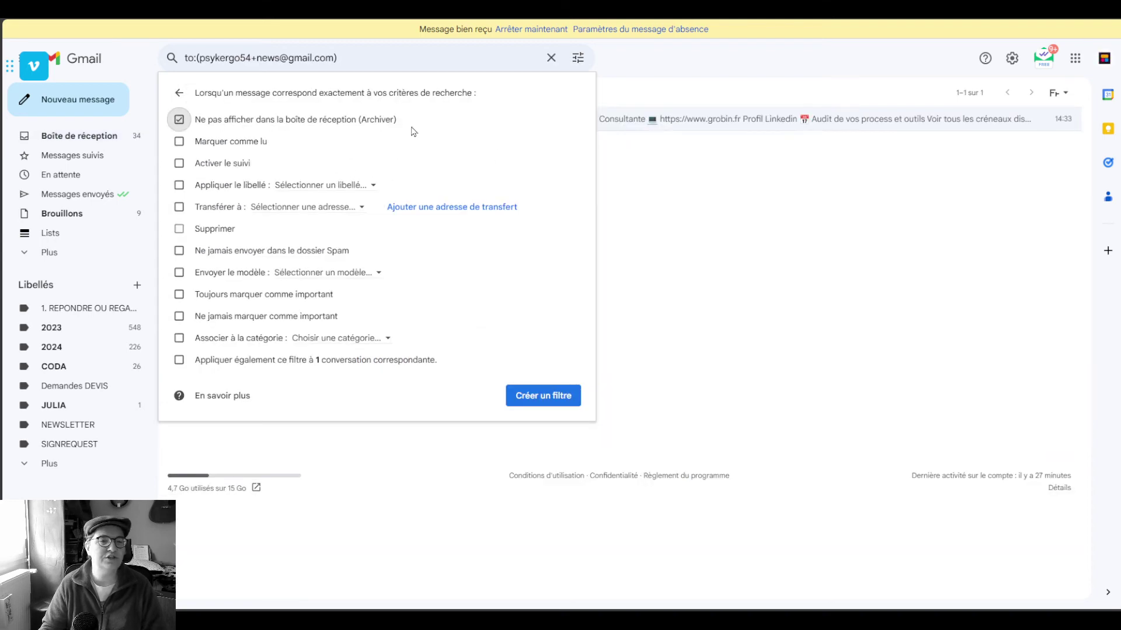
left_click(244, 185)
left_click(326, 185)
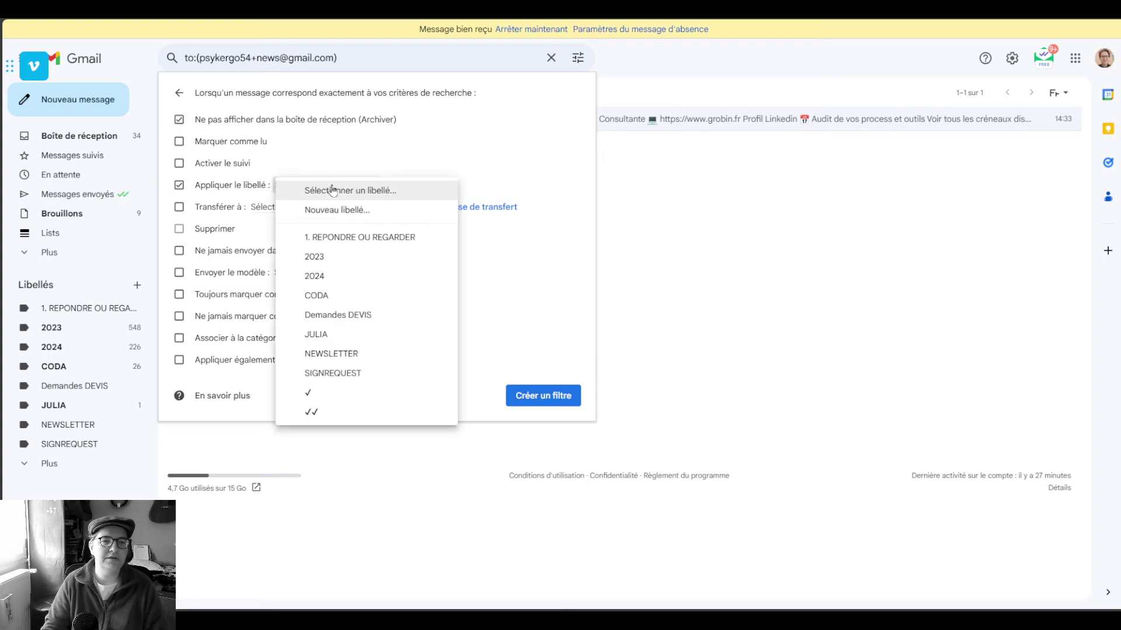
left_click(366, 357)
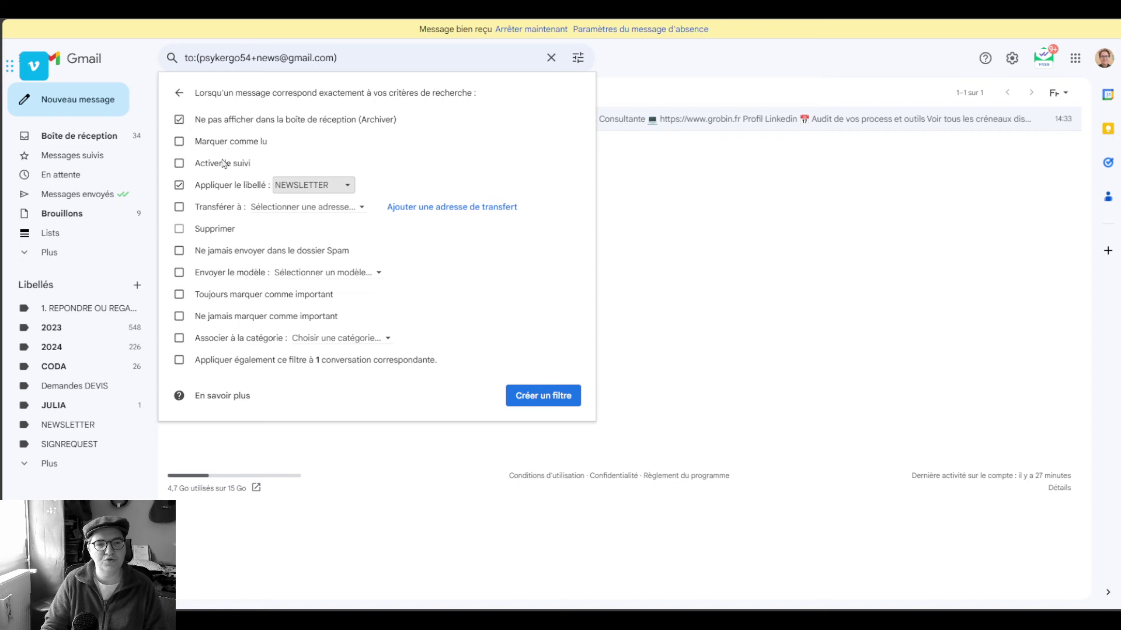
Leave the category and template reply unset, and save the filter
left_click(348, 338)
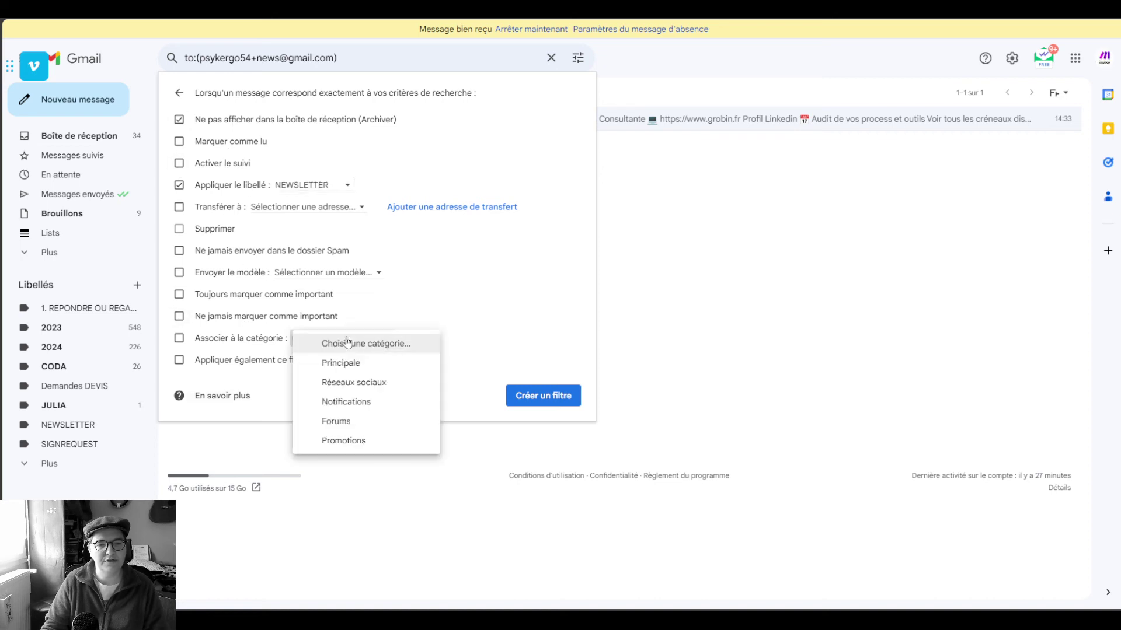
left_click(514, 320)
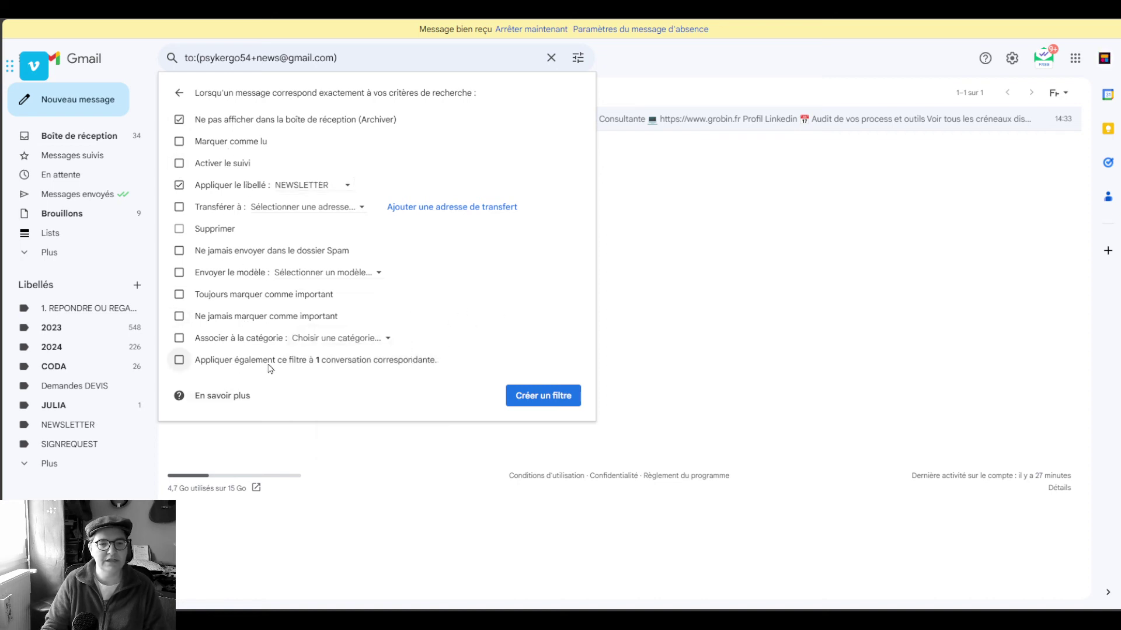
left_click(330, 275)
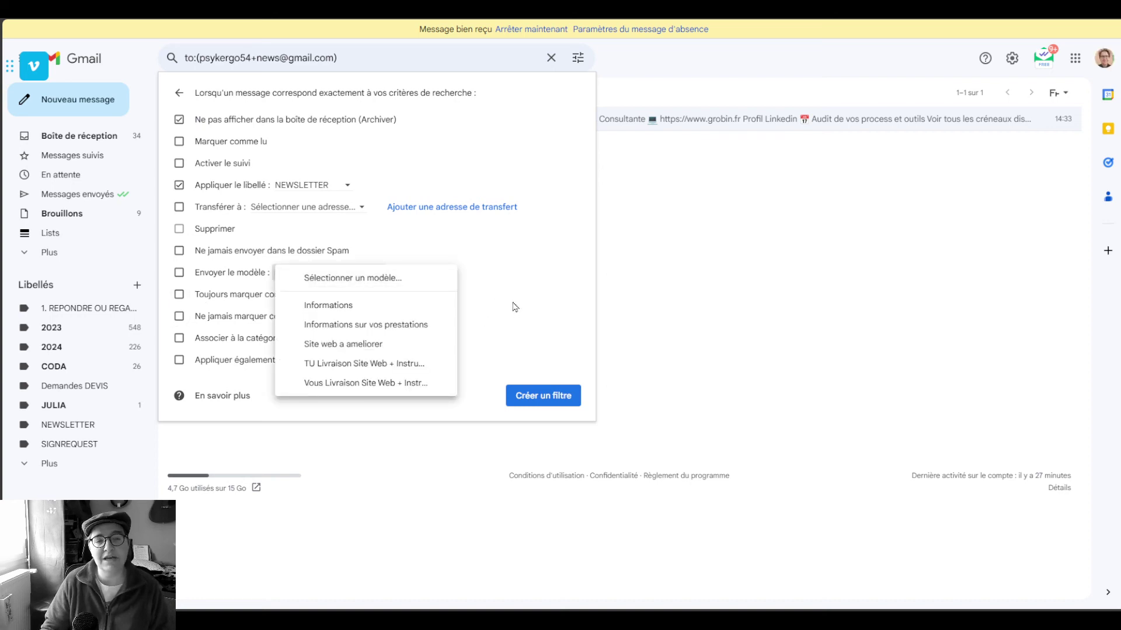
left_click(218, 276)
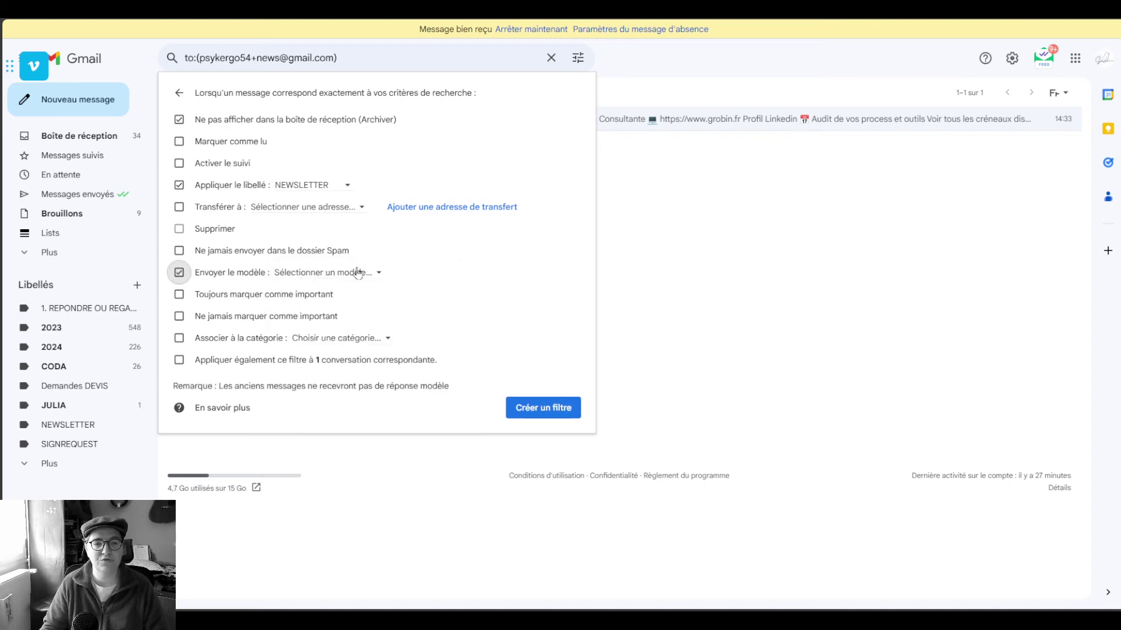
left_click(195, 275)
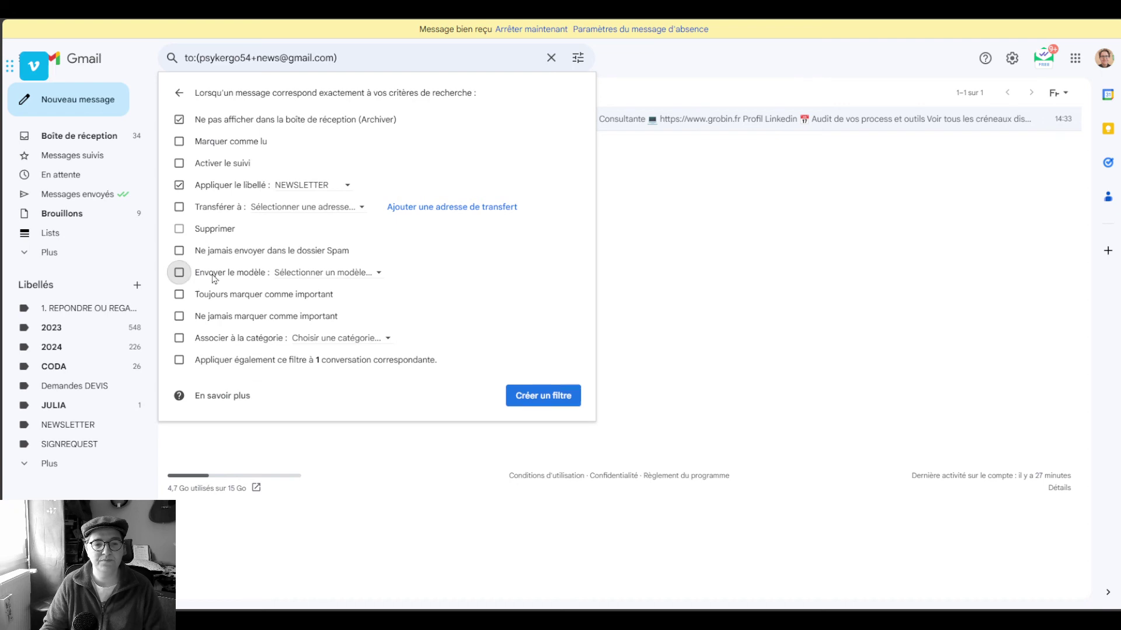
left_click(559, 397)
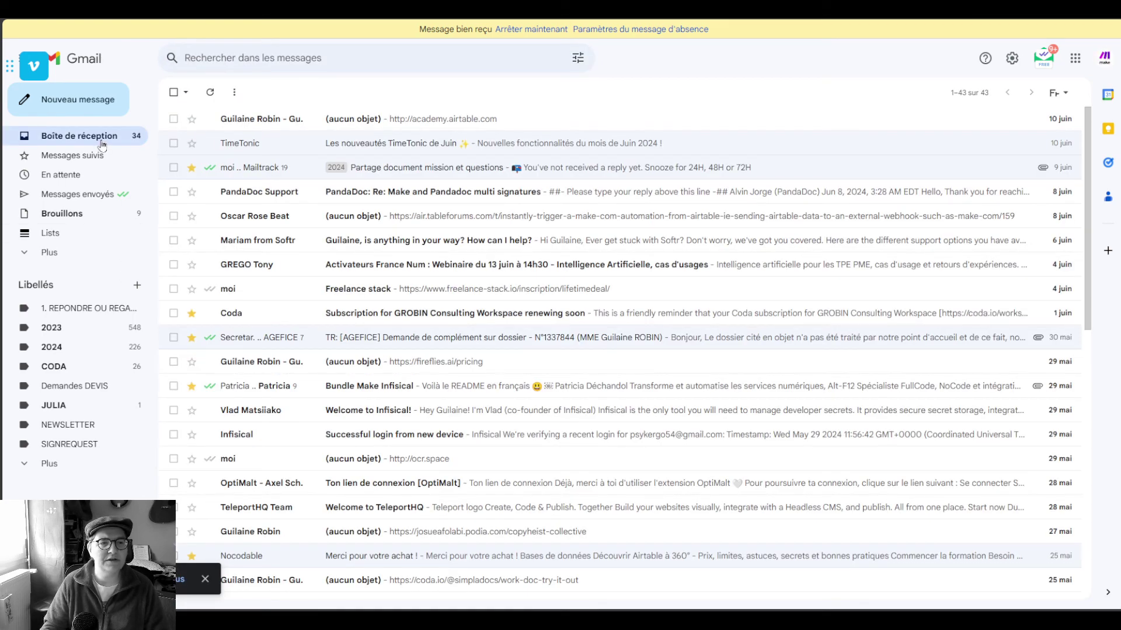
Start a new email addressed to the account's +news alias
left_click(68, 424)
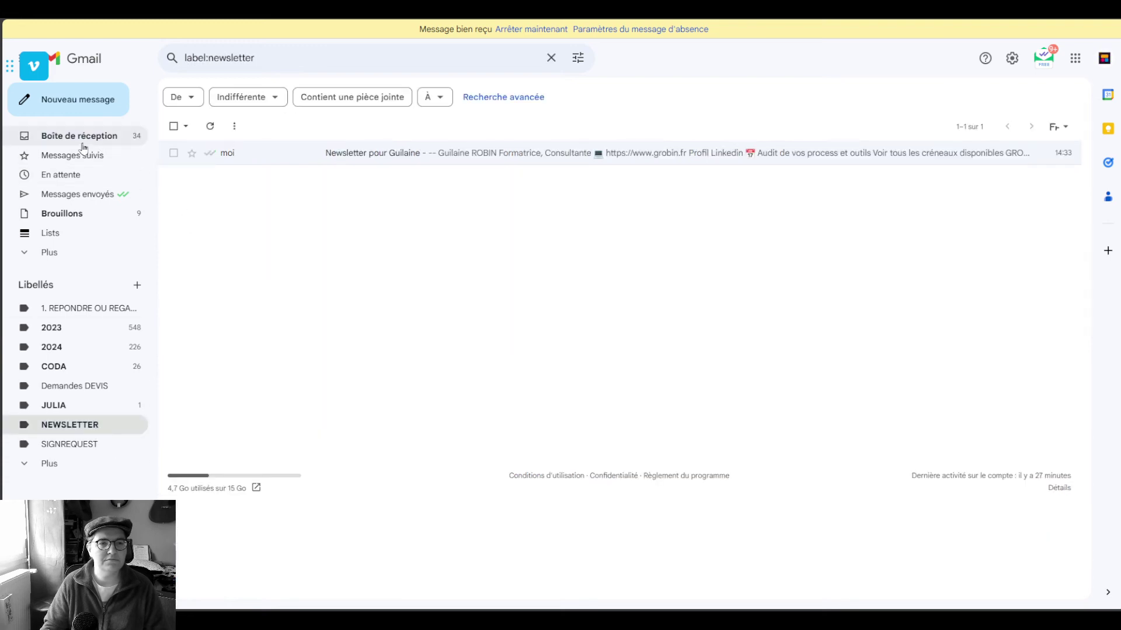
left_click(79, 135)
left_click(101, 104)
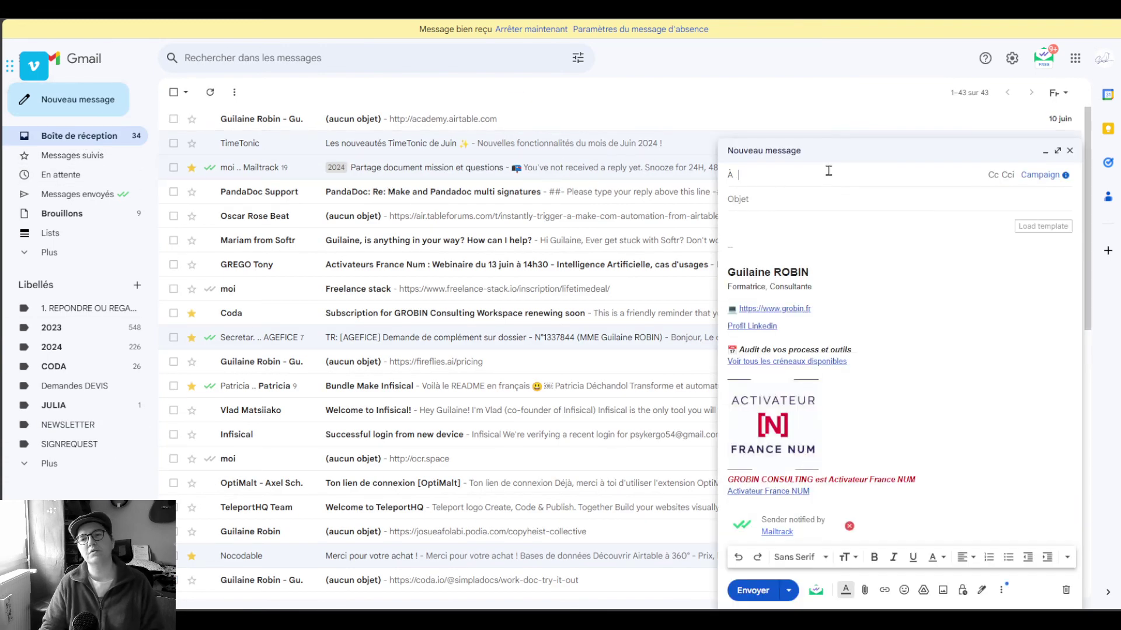
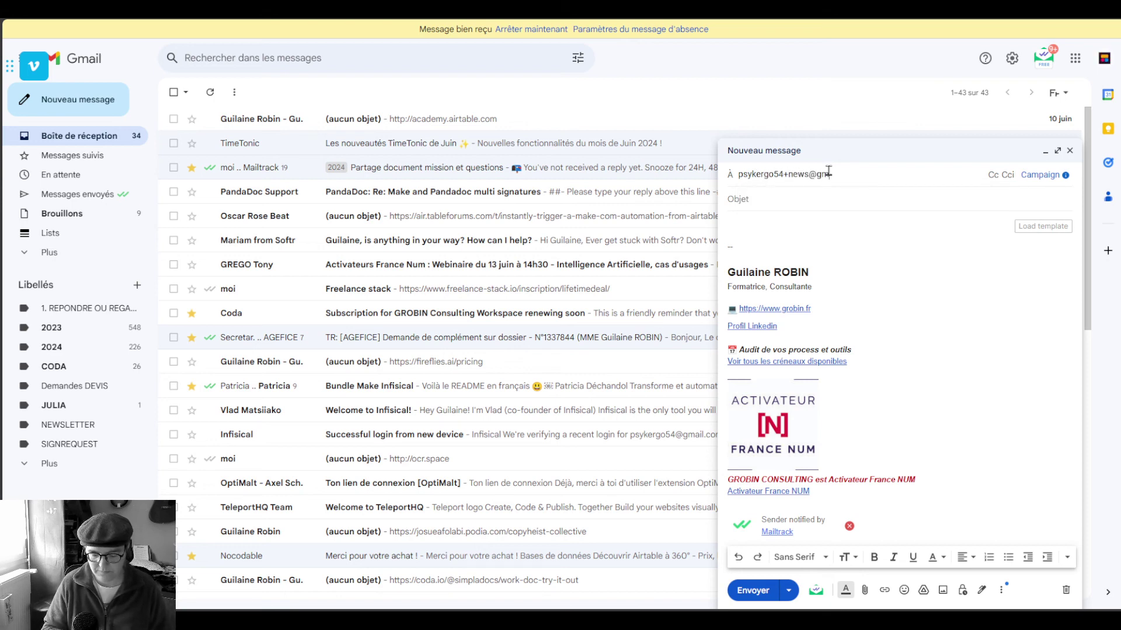
key("Return")
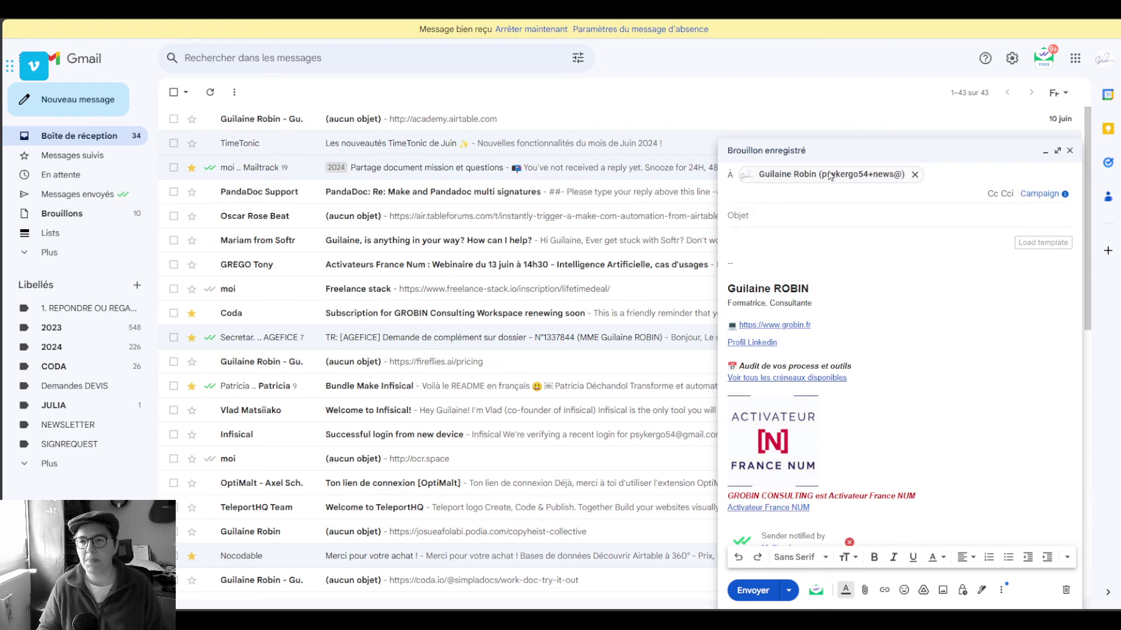
Enter the subject 'Newsletter 2 démo libellé et filtres' and send the email
left_click(800, 221)
type("N")
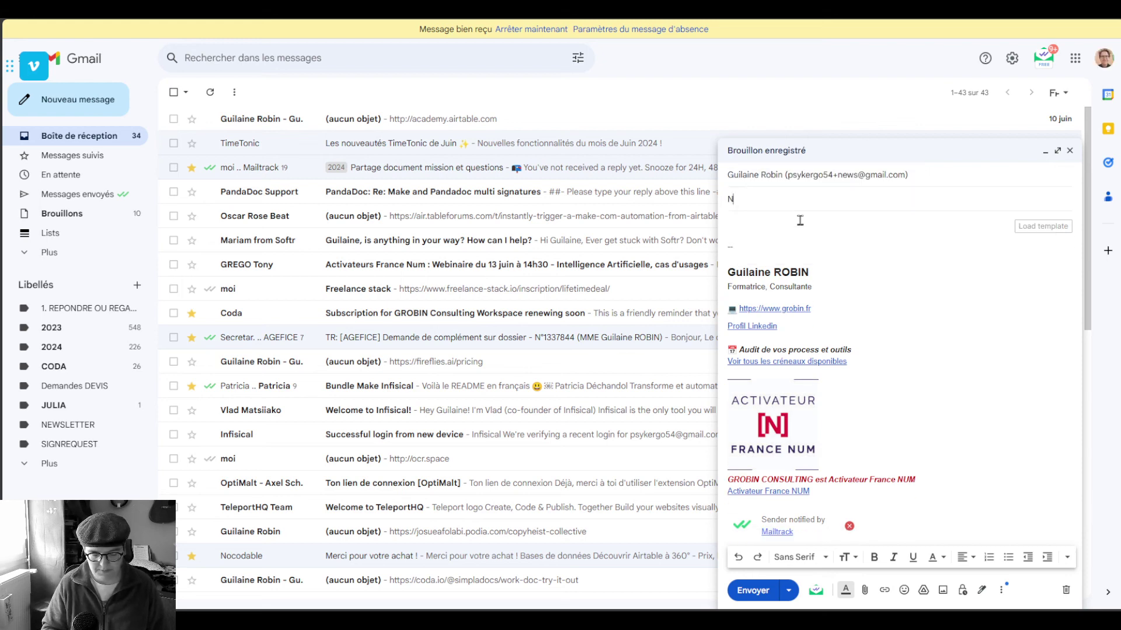
type("ewsletter 2 d")
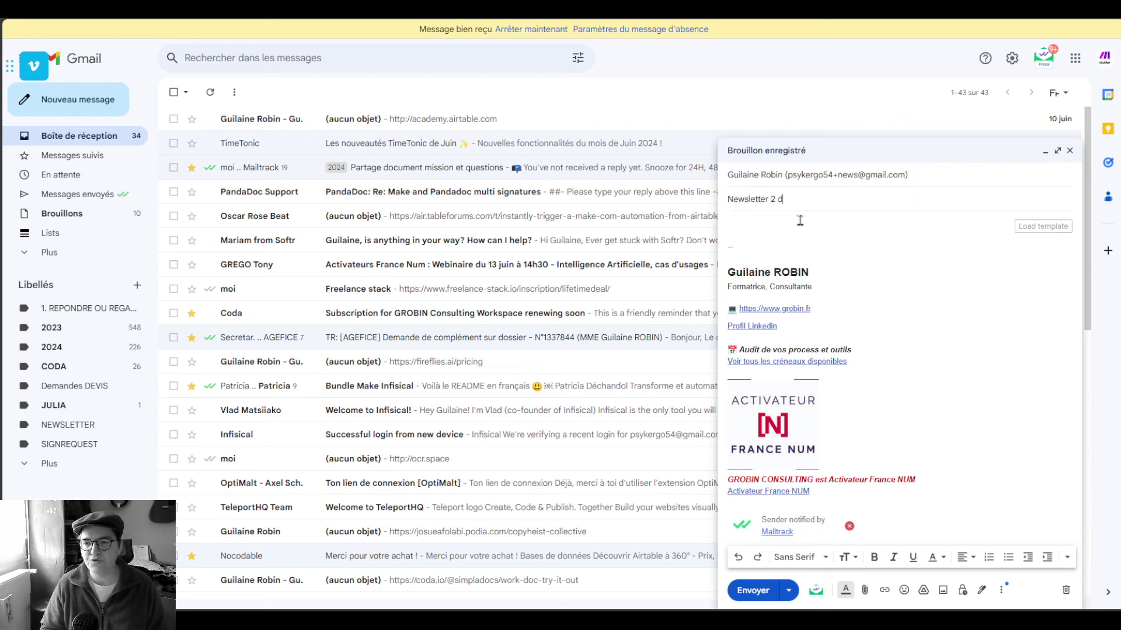
type("émo libellé")
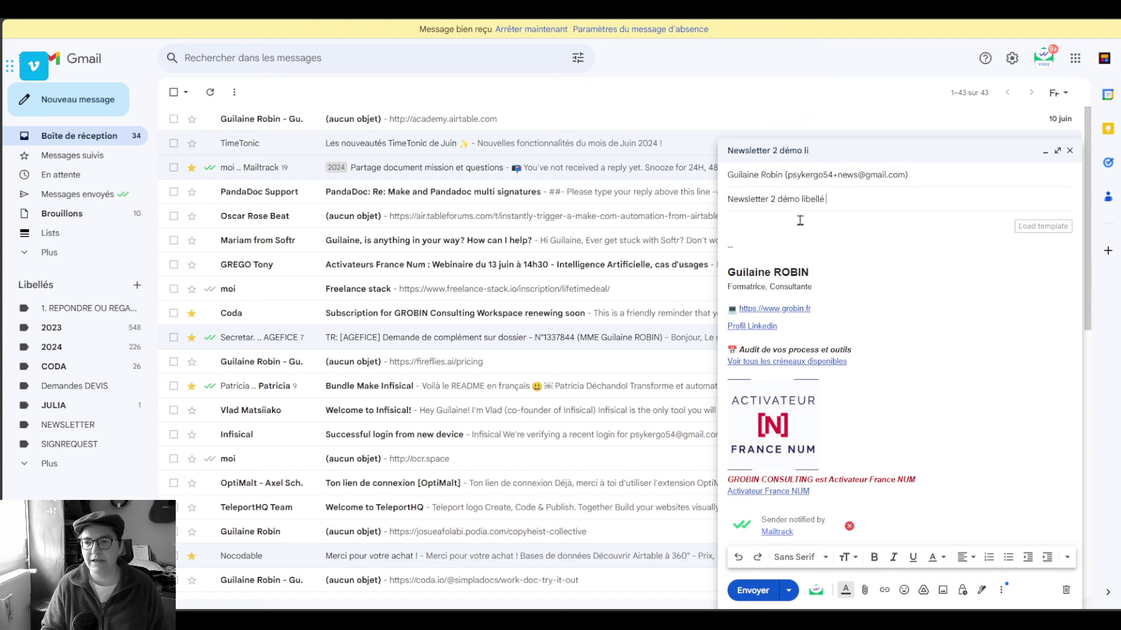
type(" et filtres")
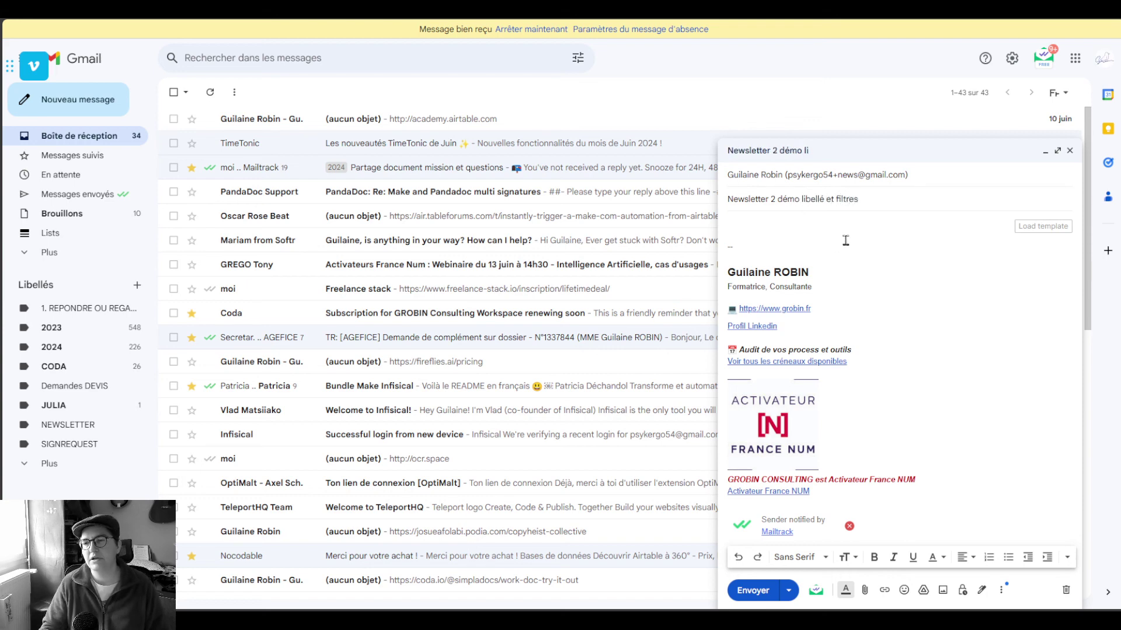
left_click(753, 590)
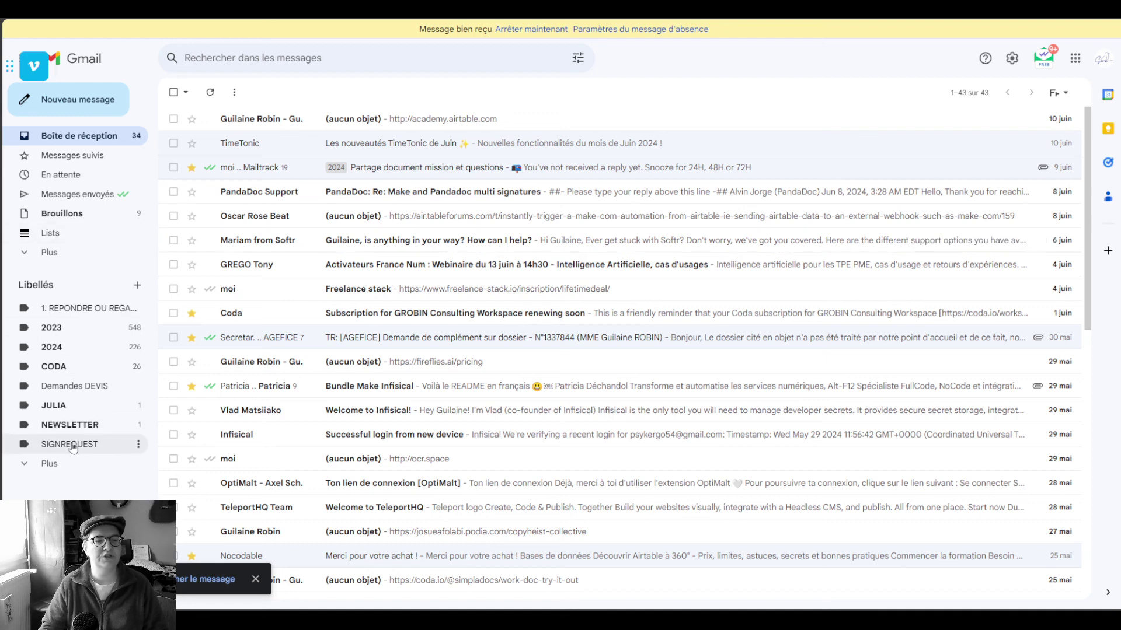
Open the Newsletter 2 test message under NEWSLETTER and confirm it was addressed to the +news alias
left_click(100, 428)
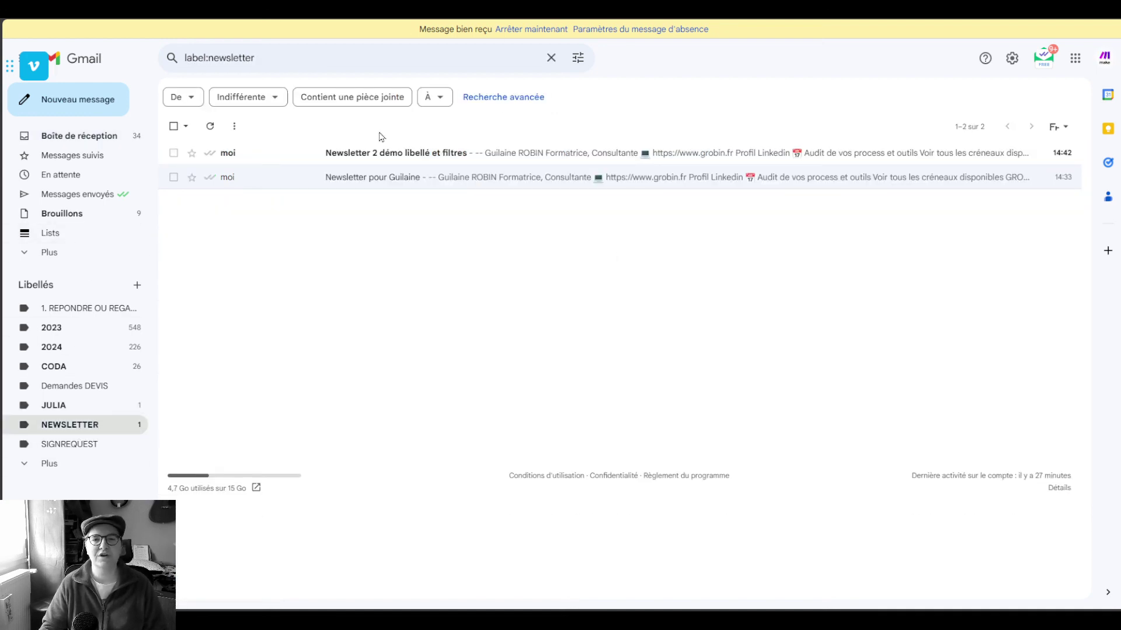
left_click(532, 153)
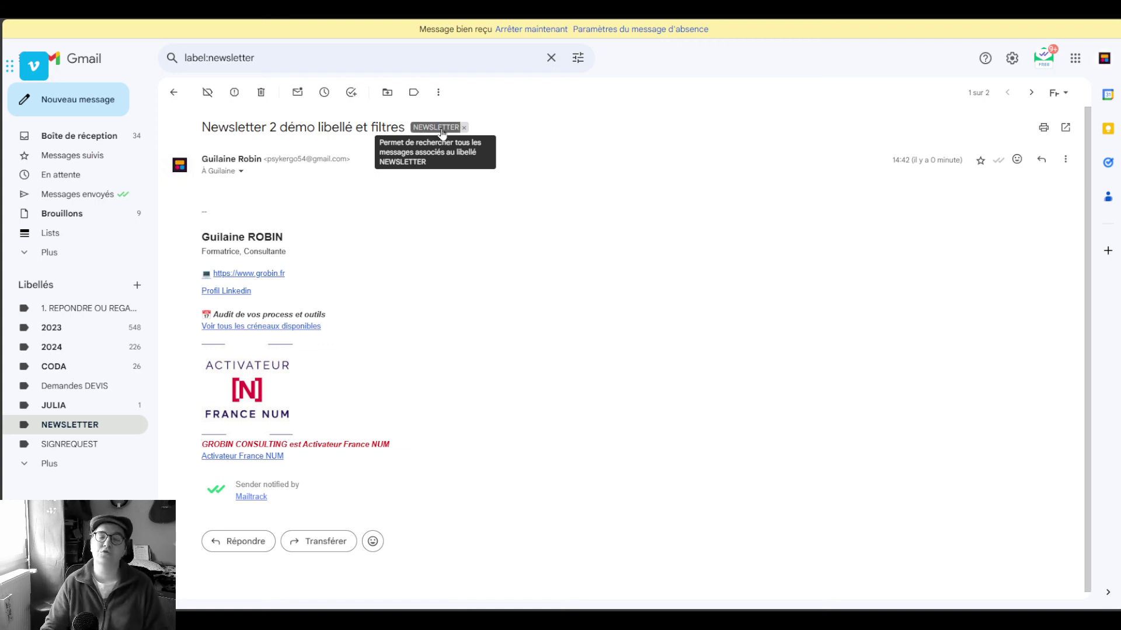
left_click(240, 171)
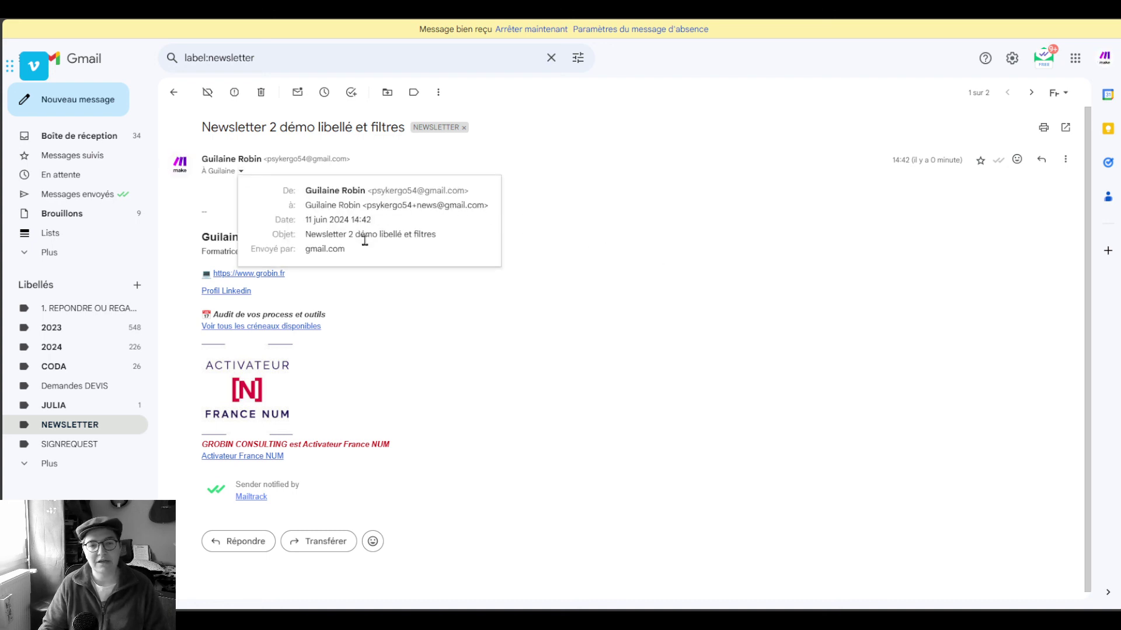
left_click(602, 219)
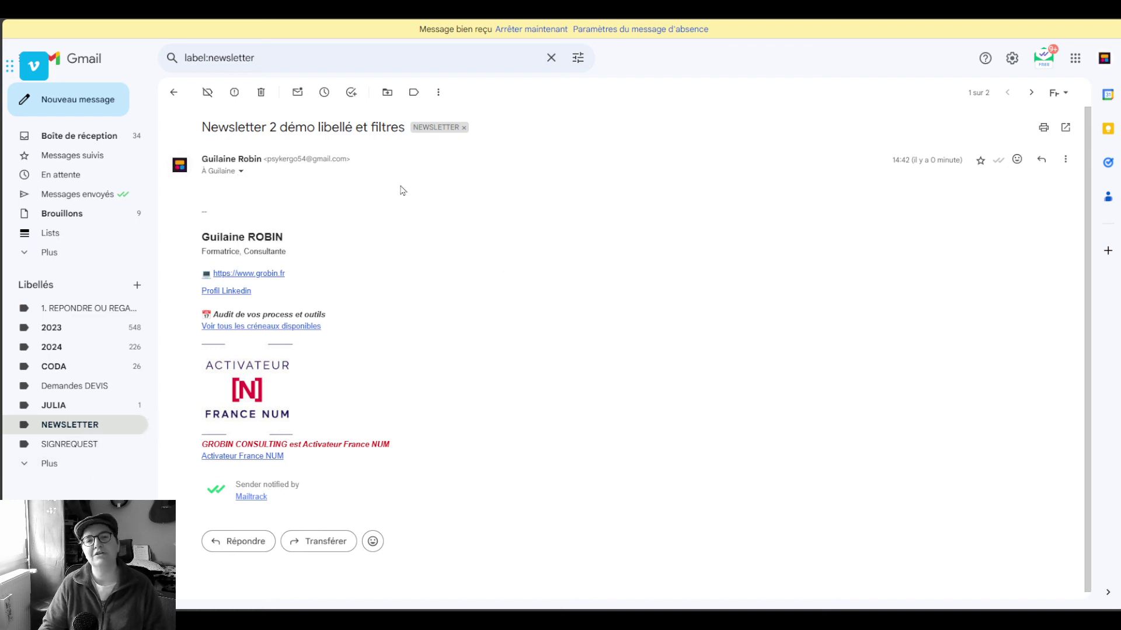